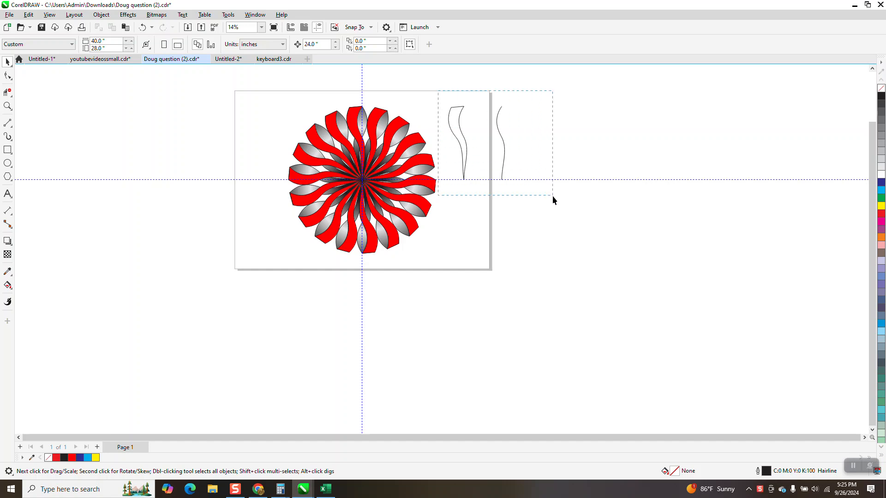
- Delete the two sample curves and move the existing petal rosette off the page to the right
key(Delete)
drag(275, 96, 535, 300)
key(Right)
key(Right)
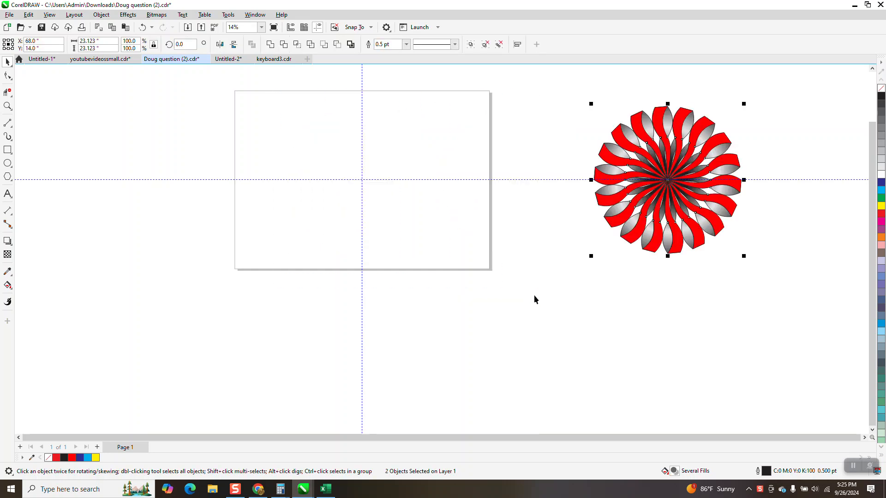
- Draw a vertical 2-Point Line upward from the guide intersection at the page centre
click(10, 125)
click(37, 133)
drag(362, 180, 363, 103)
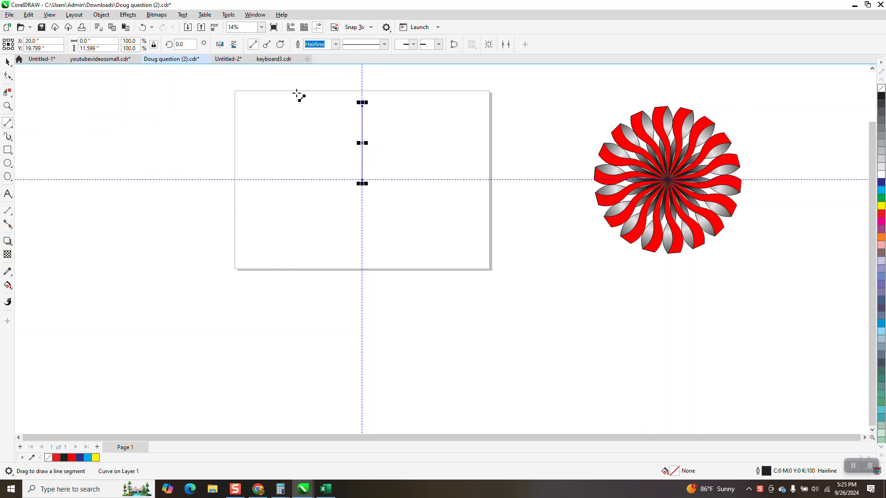
- Clone the vertical line and move the clone to the right
click(28, 16)
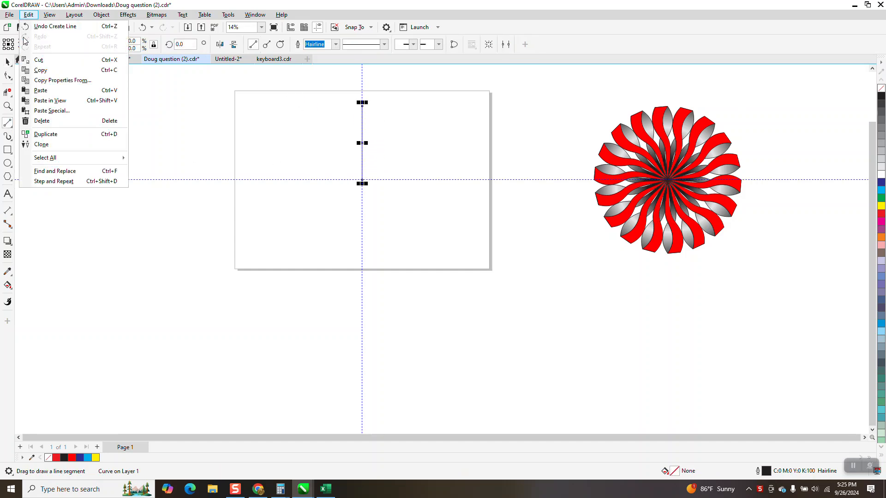
click(40, 145)
key(space)
drag(362, 143, 448, 143)
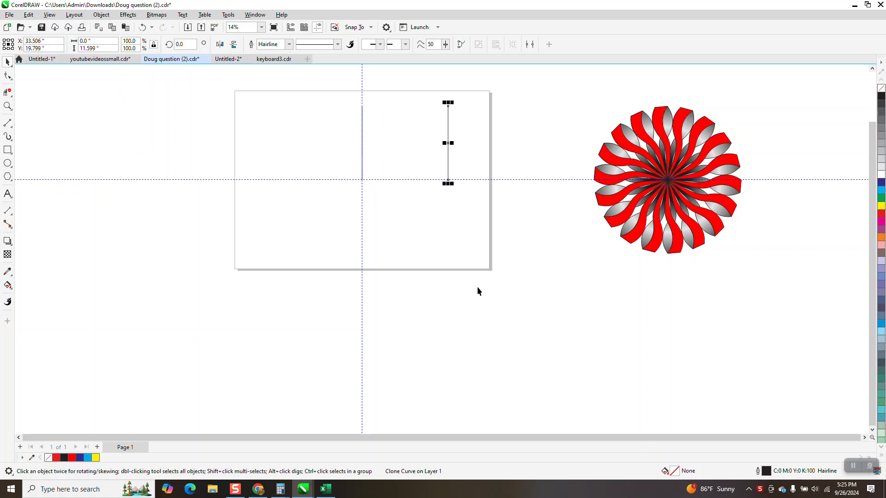
- Swap the lines so the clone sits on the vertical guide and the original line lies to the right
click(361, 139)
drag(362, 138, 512, 139)
drag(447, 142, 382, 153)
drag(381, 187, 362, 181)
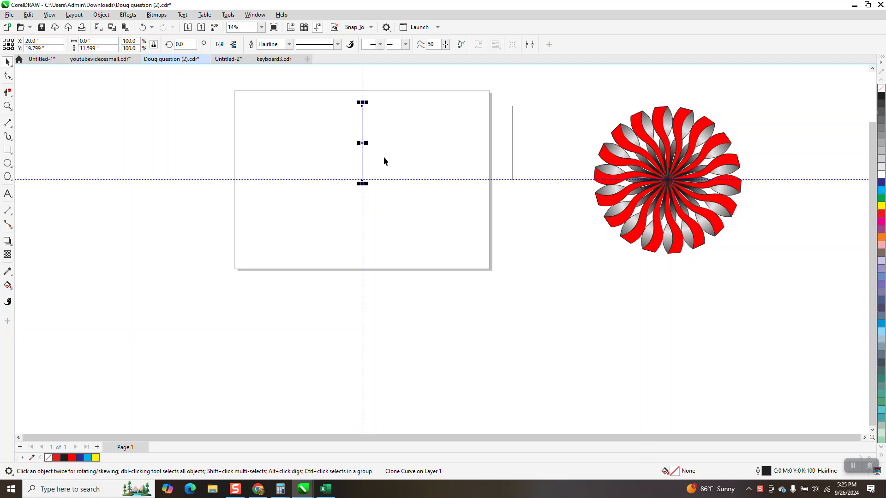
- Move the clone's rotation centre to its bottom end and rotate the clone 10°
click(361, 148)
drag(362, 143, 363, 181)
click(360, 135)
click(361, 135)
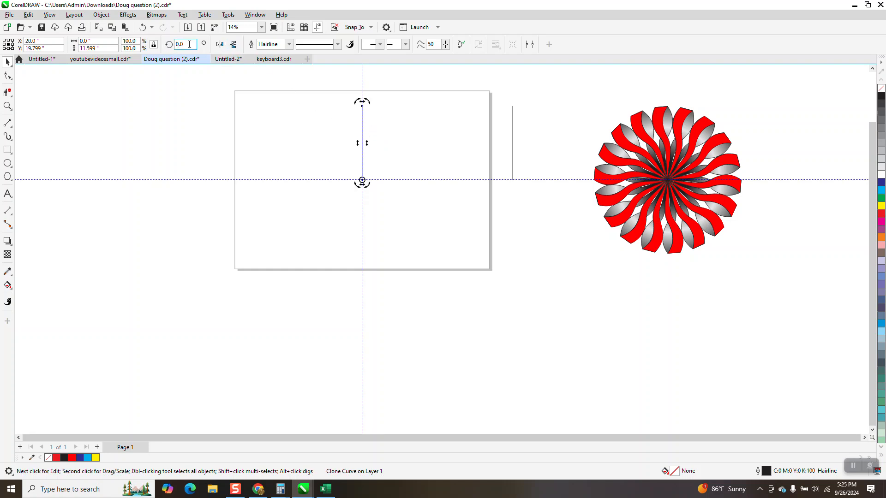
text(10)
key(Return)
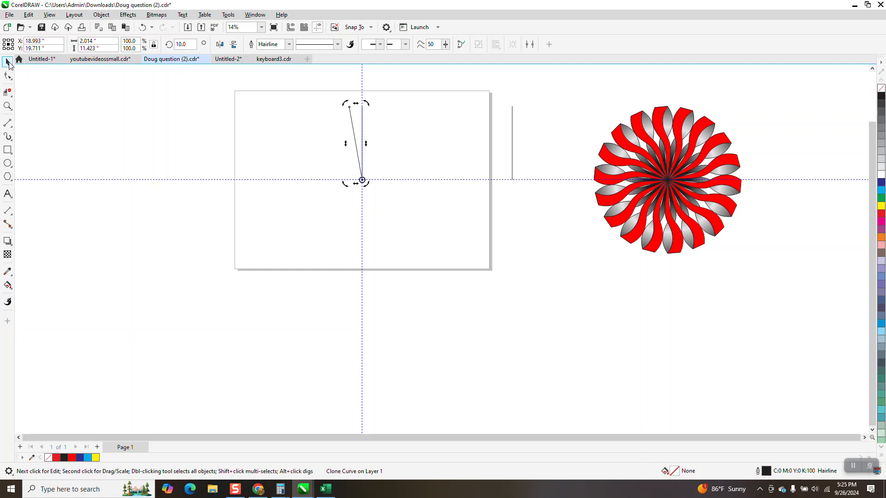
- Move the original line closer to the clone and convert its segment to a curve
drag(511, 137, 421, 141)
click(8, 106)
drag(347, 90, 516, 238)
click(8, 76)
drag(404, 92, 419, 289)
right_click(419, 289)
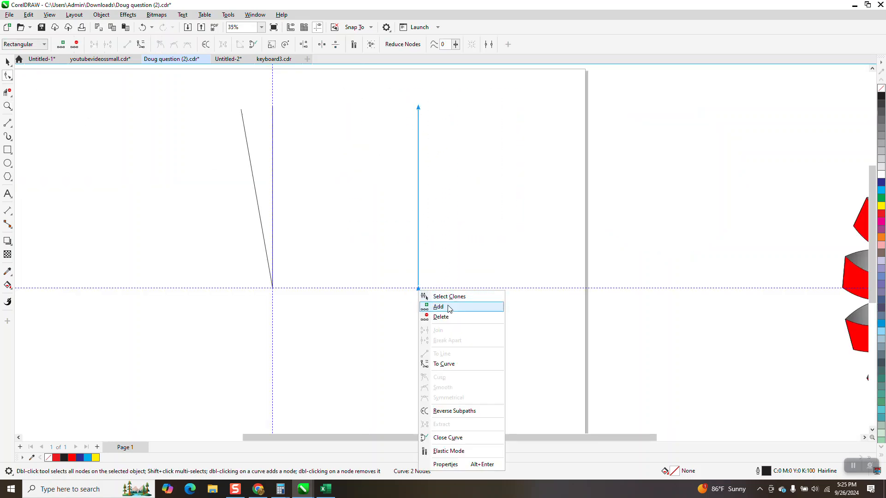
click(444, 364)
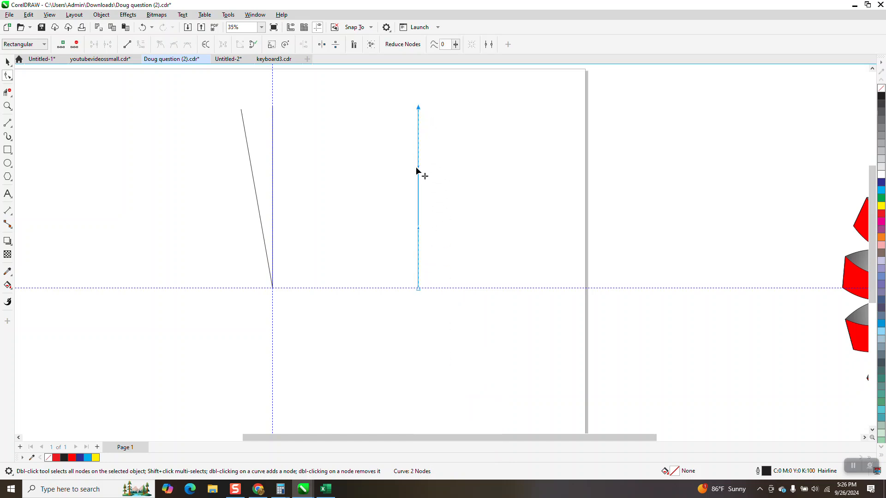
- Bend the original line into an S-shaped curve by dragging its segment and adjusting a control handle
drag(419, 169, 368, 182)
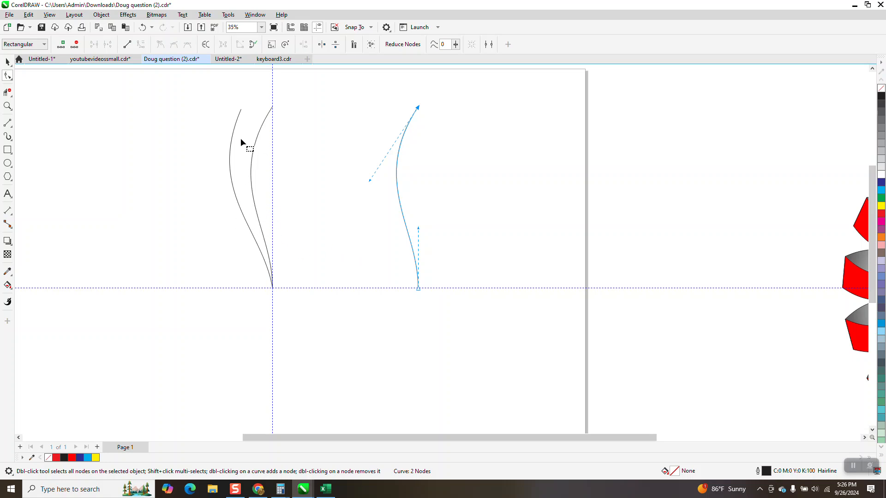
drag(368, 181, 364, 153)
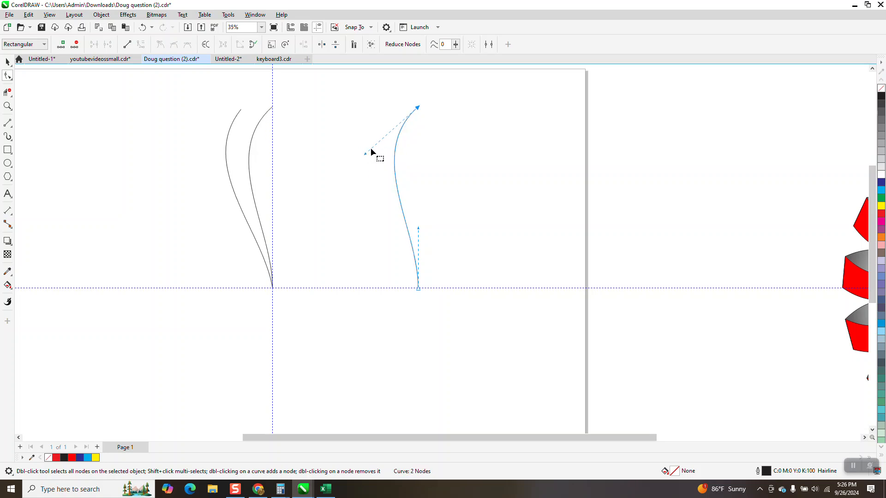
- Move the S-shaped original curve further to the right
click(8, 62)
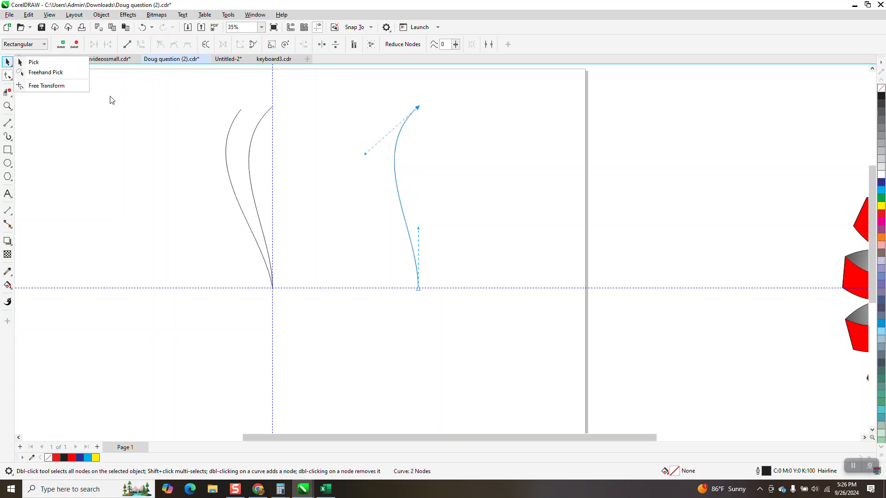
click(20, 64)
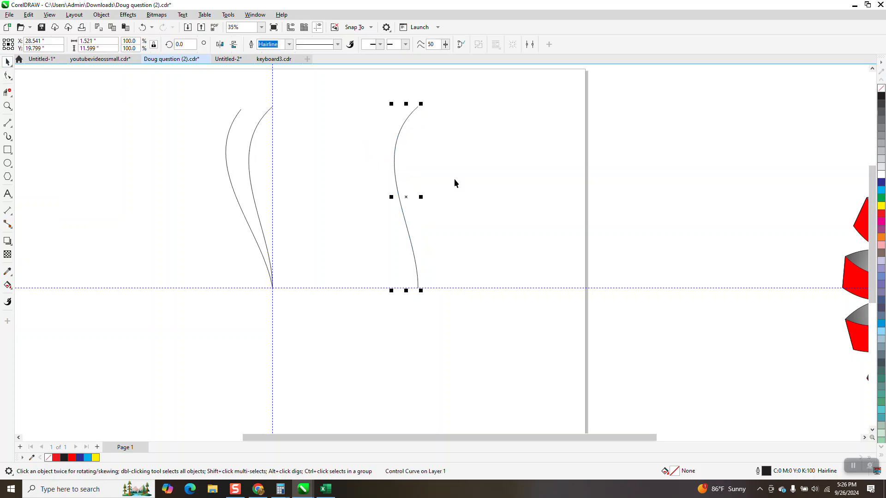
drag(408, 198, 615, 200)
- Select all three curves and break them apart
drag(177, 94, 747, 320)
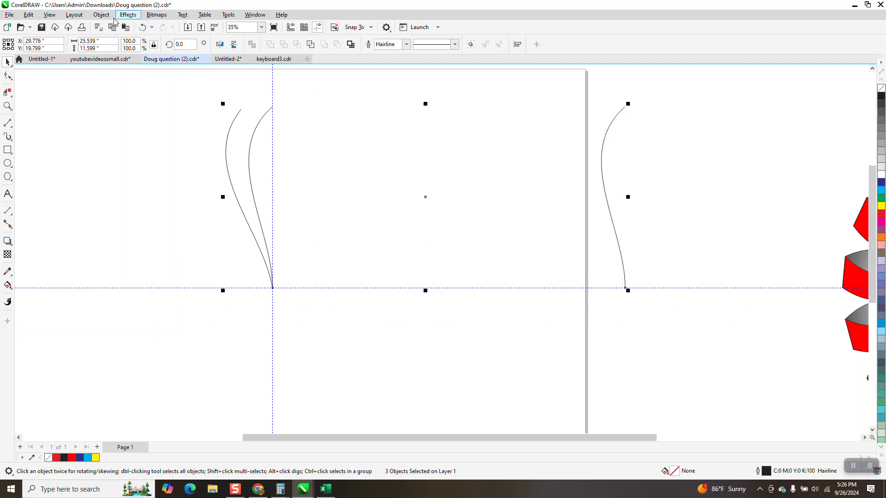
click(91, 17)
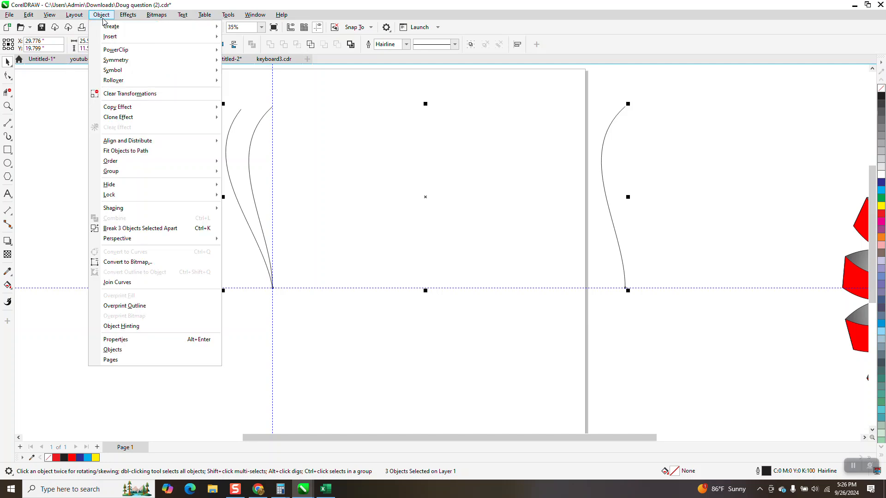
click(177, 229)
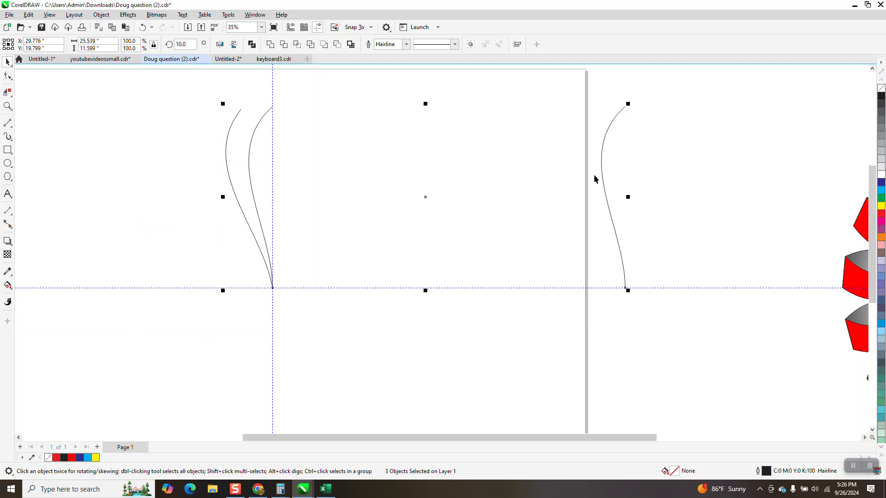
drag(602, 179, 676, 186)
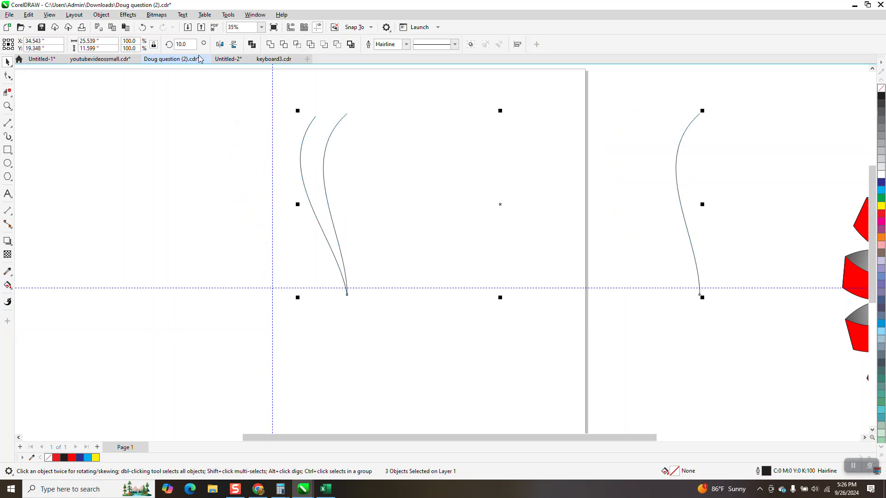
key(ctrl+z)
click(660, 196)
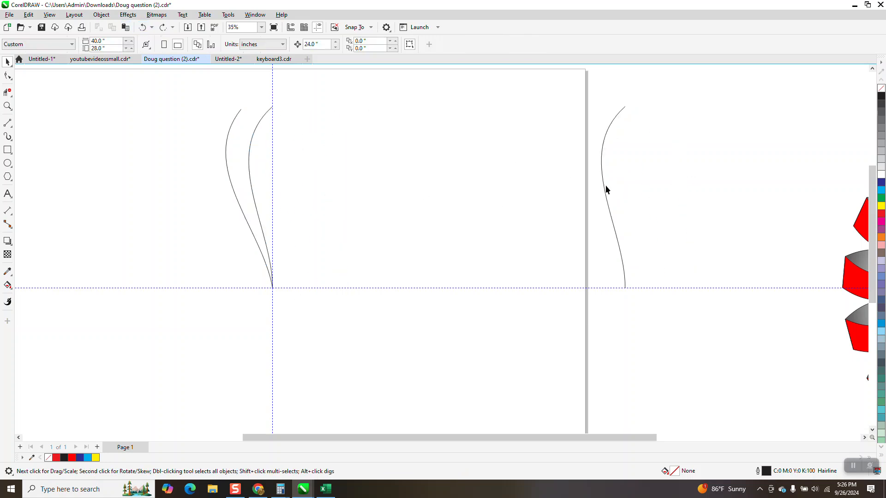
- Delete the original S-curve at the right
click(603, 185)
key(Delete)
- Draw a 3-Point Curve arc joining the top ends of the two clone curves
click(8, 106)
drag(197, 93, 369, 163)
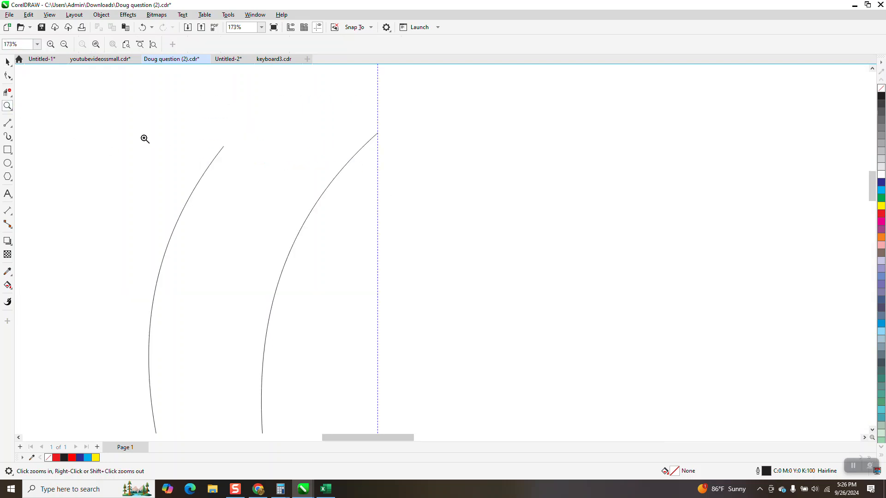
click(12, 127)
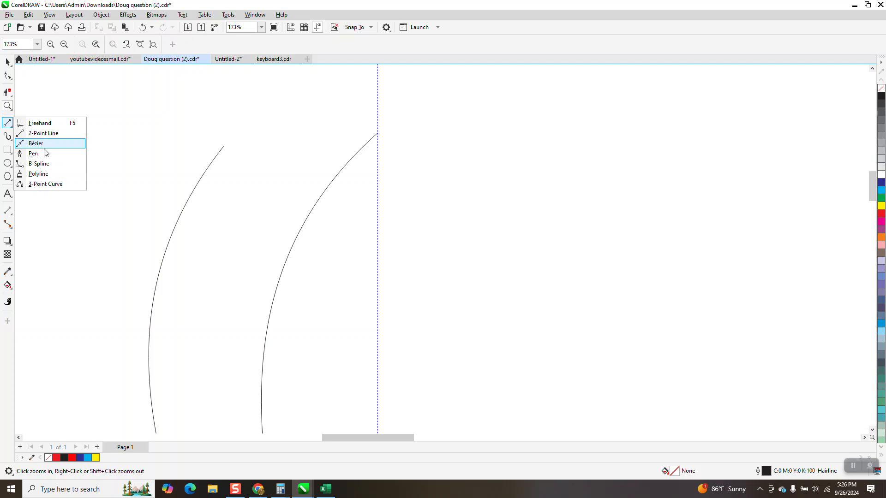
click(49, 184)
drag(378, 133, 224, 146)
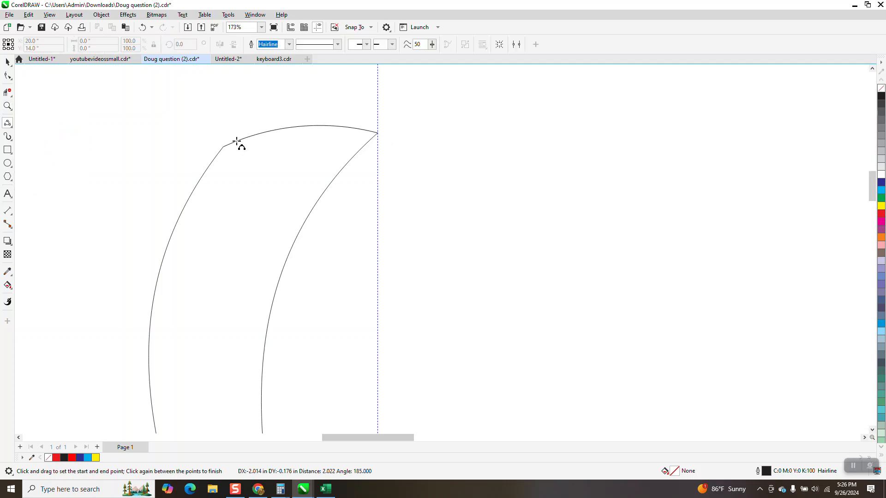
click(260, 133)
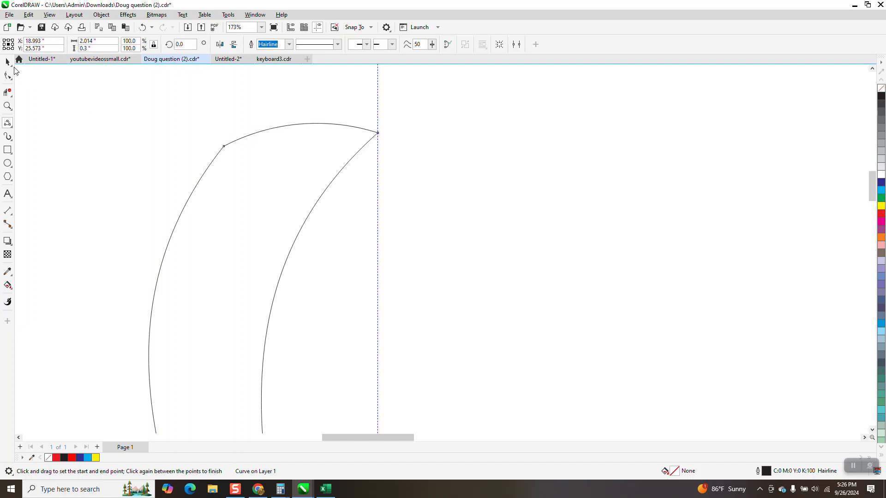
- Use Smart Fill to create a red petal shape from the region enclosed by the curves and nudge it aside
key(space)
scroll(295, 147, down, 5)
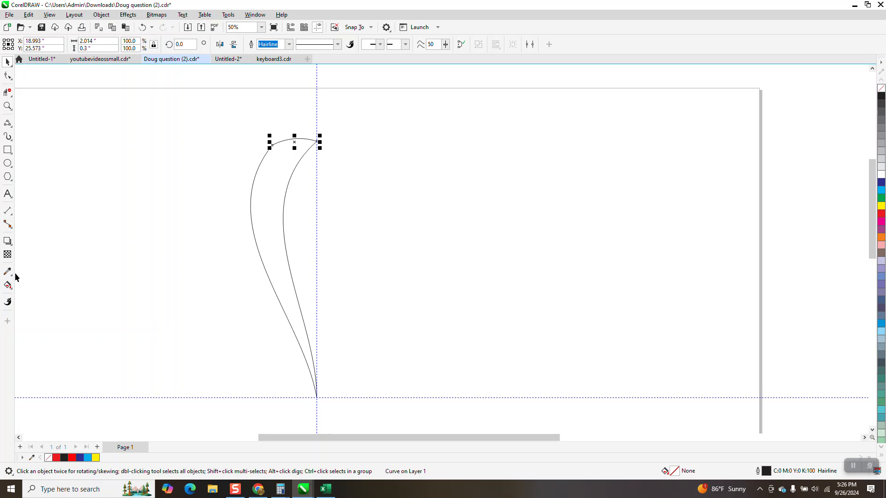
click(7, 285)
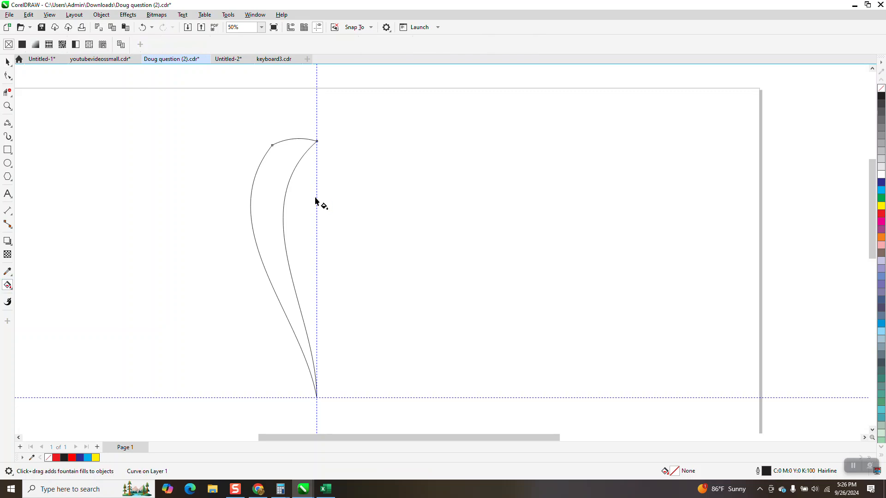
click(12, 289)
click(48, 295)
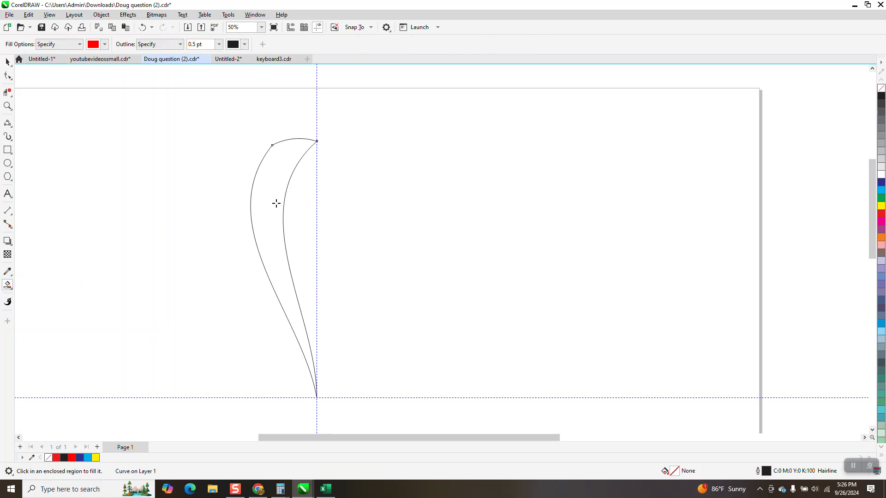
click(277, 202)
key(Right)
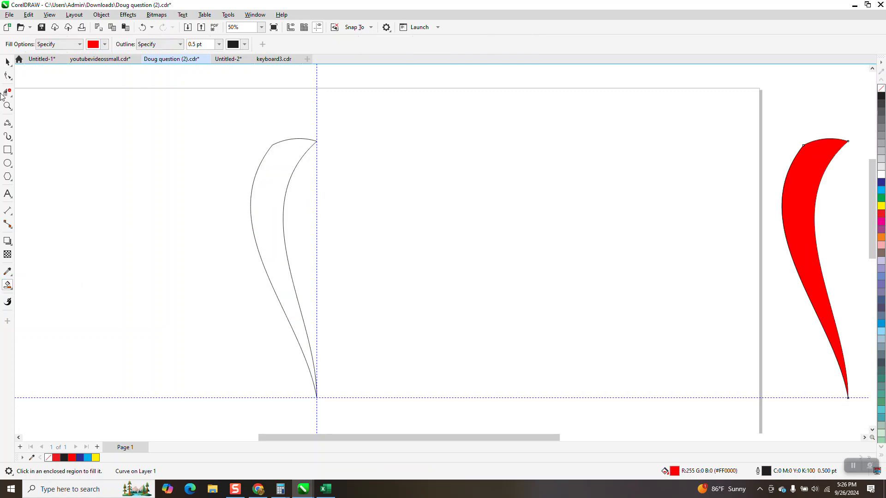
- Delete the outline curves left on the guide
click(7, 61)
drag(228, 123, 399, 409)
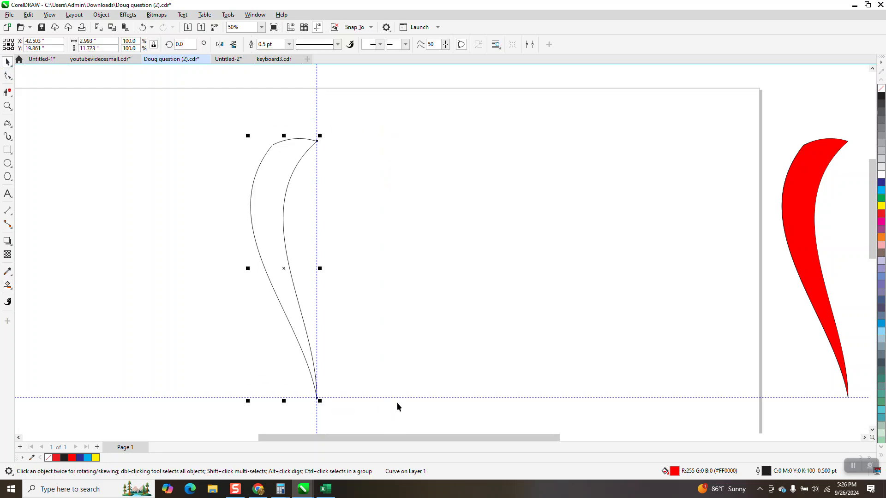
key(Delete)
- Move the red petal back onto the vertical guide
click(807, 254)
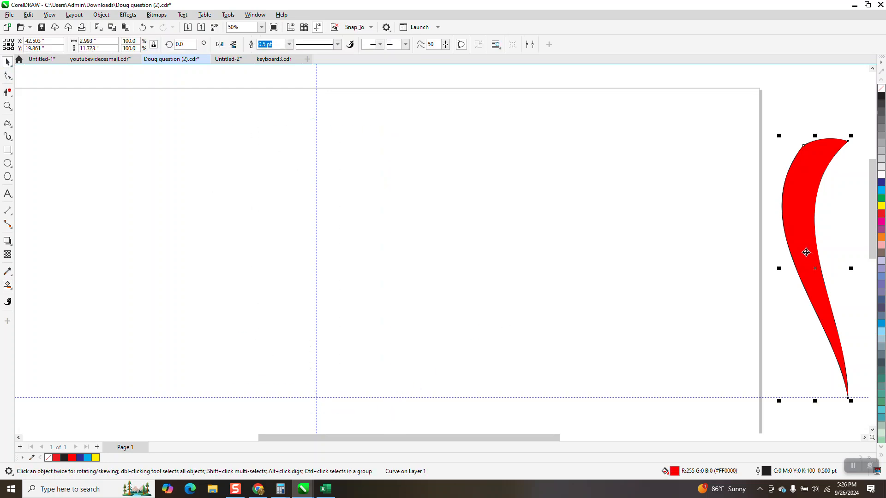
key(Left)
scroll(381, 189, down, 1)
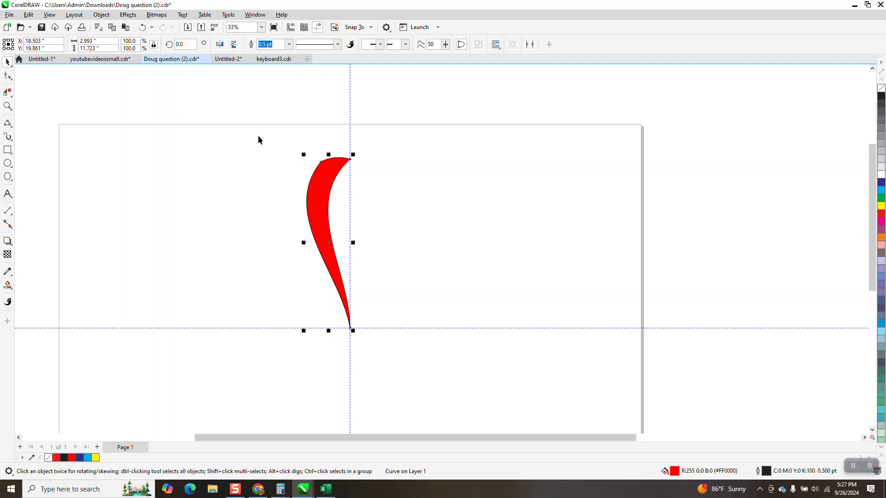
- Create a copy of the petal rotated 20° around its bottom tip
click(328, 242)
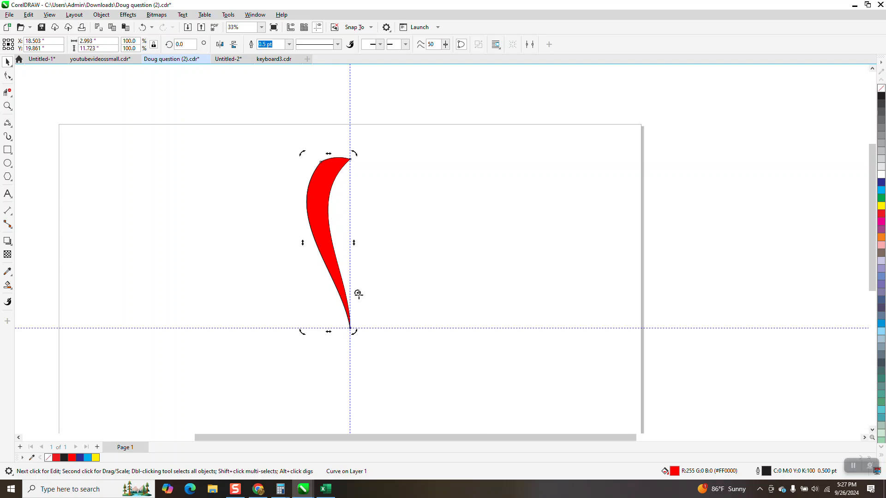
click(319, 231)
click(320, 230)
drag(190, 45, 172, 45)
text(20)
key(Return)
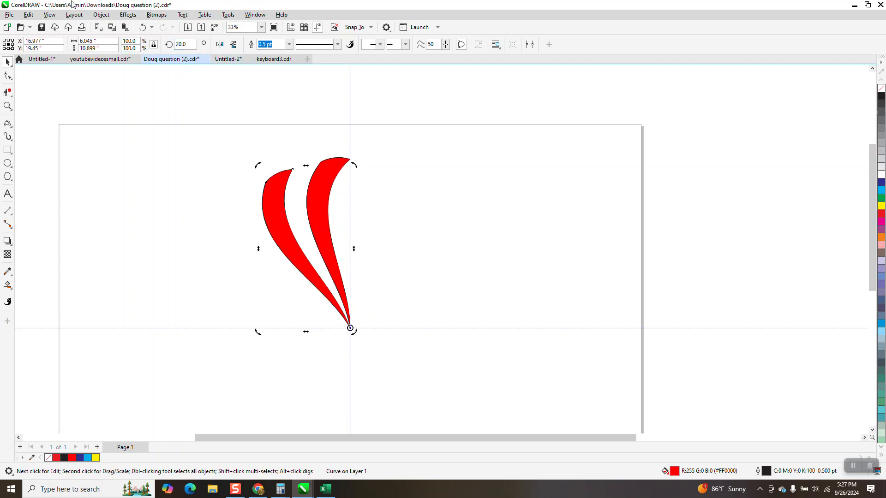
- Repeat the rotated duplicate until the petals form a full circular rosette
key(ctrl+d)
key(ctrl+d)
key(ctrl+d)
key(ctrl+d)
key(ctrl+d)
key(ctrl+d)
key(ctrl+d)
key(ctrl+d)
key(ctrl+d)
key(ctrl+d)
key(ctrl+d)
key(ctrl+d)
key(ctrl+d)
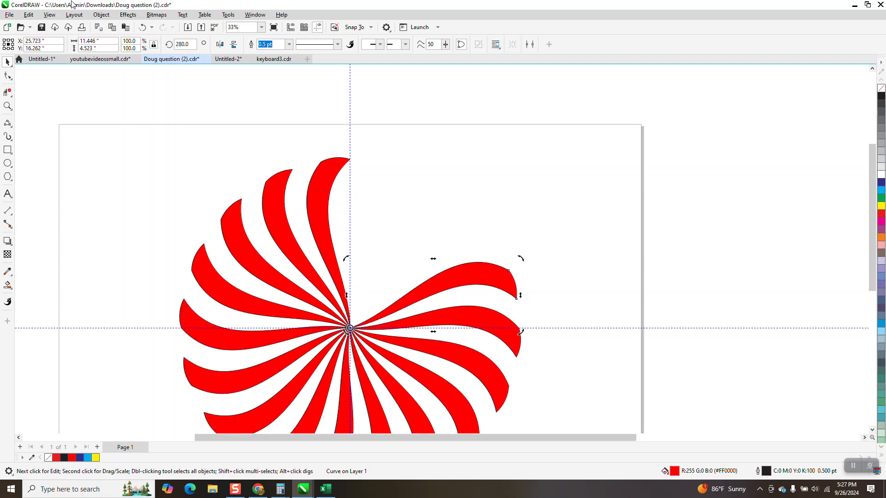
key(ctrl+d)
key(ctrl+d)
key(ctrl+d)
scroll(254, 99, down, 2)
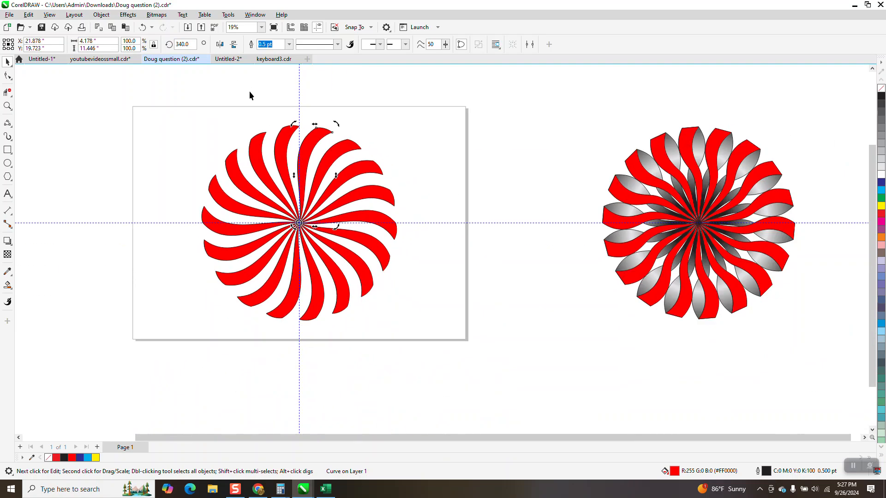
- Move the original gradient rosette further to the right
drag(178, 98, 406, 343)
drag(559, 121, 837, 386)
drag(699, 223, 817, 223)
- Duplicate the new red rosette and fill the copy with black
drag(186, 116, 455, 340)
key(ctrl+d)
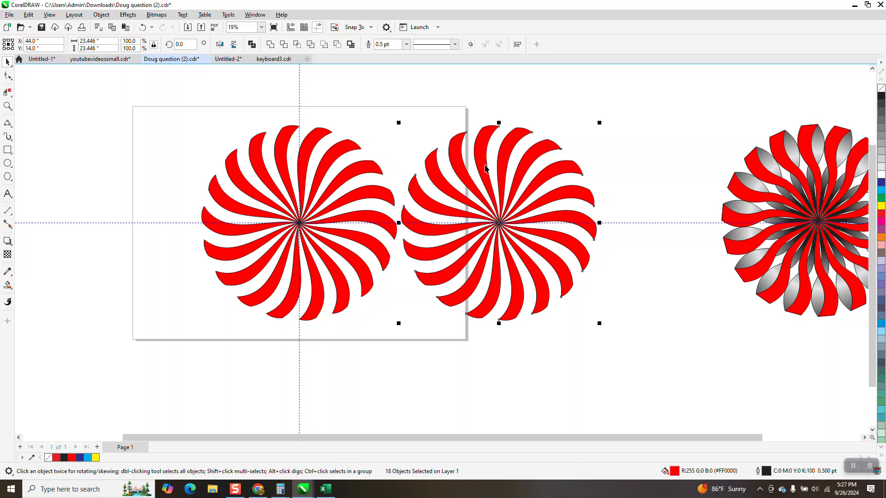
click(881, 97)
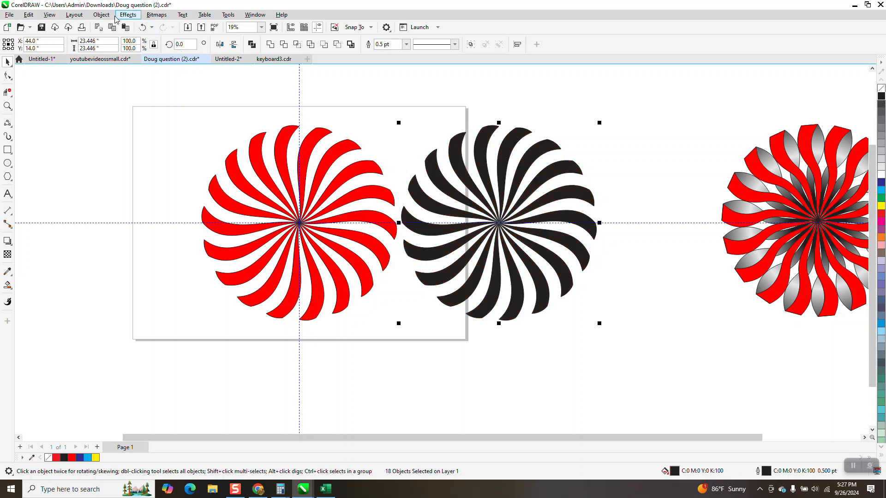
- Group the black petals into one object and mirror the group horizontally
click(101, 14)
mouse_move(193, 171)
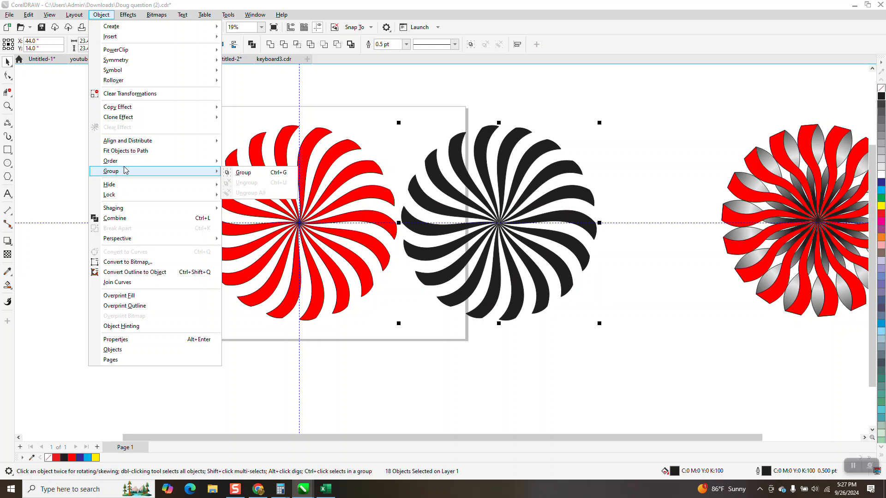
click(239, 173)
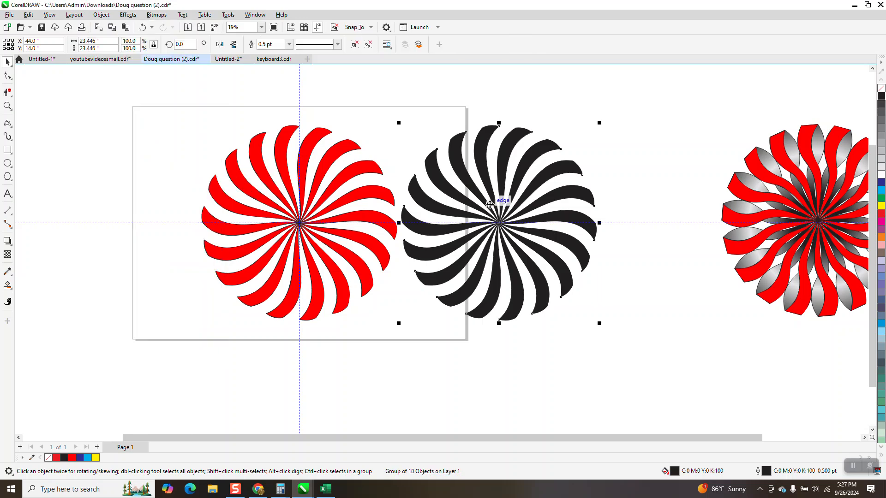
click(220, 44)
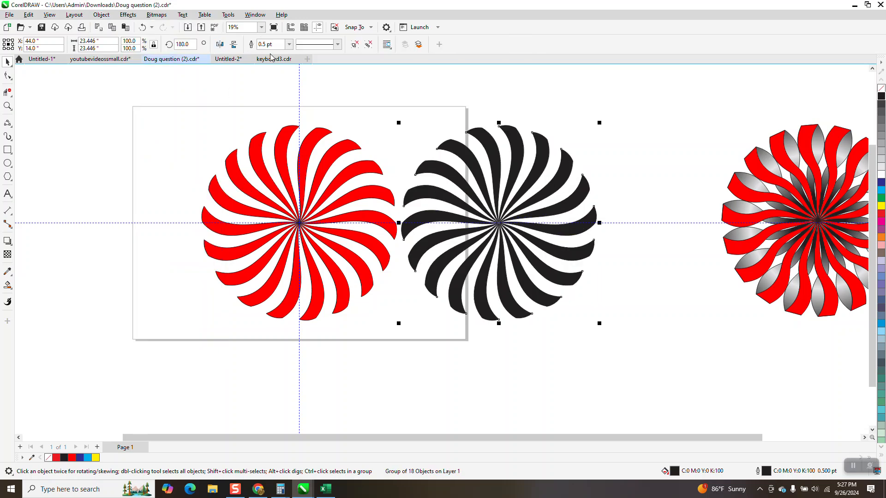
- Centre the black rosette on the page and send it behind everything with To Back of Page
key(p)
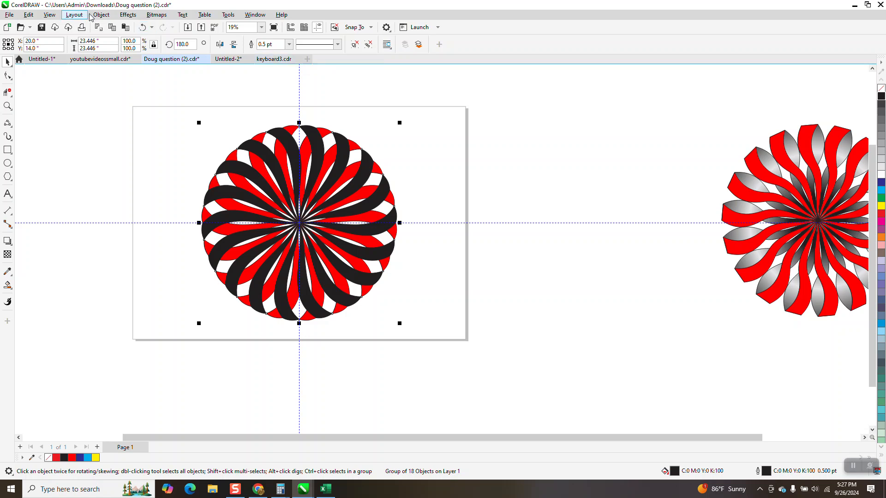
click(101, 15)
mouse_move(190, 164)
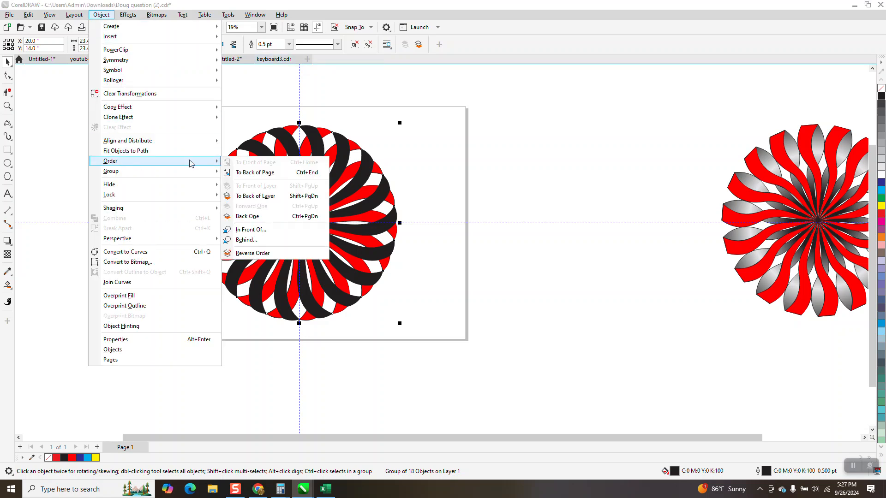
click(258, 173)
- Rotate the black rosette to 170° so its petals sit between the red ones
click(7, 107)
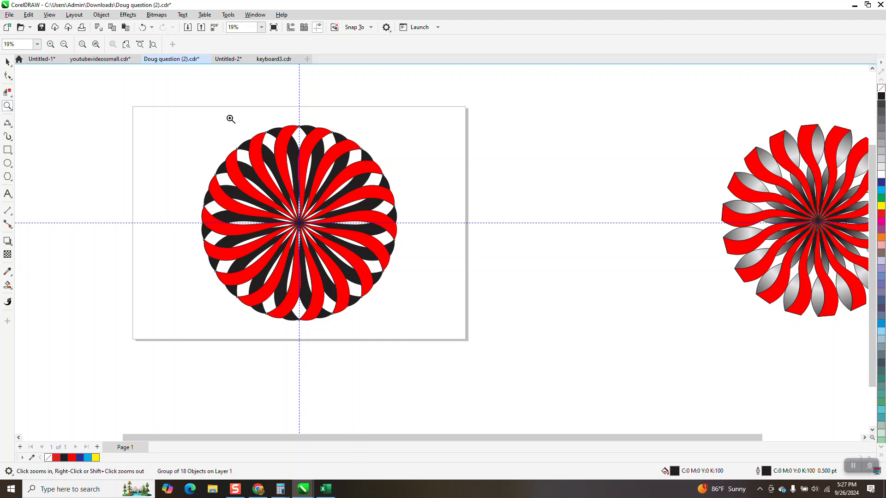
drag(229, 115, 440, 221)
click(7, 62)
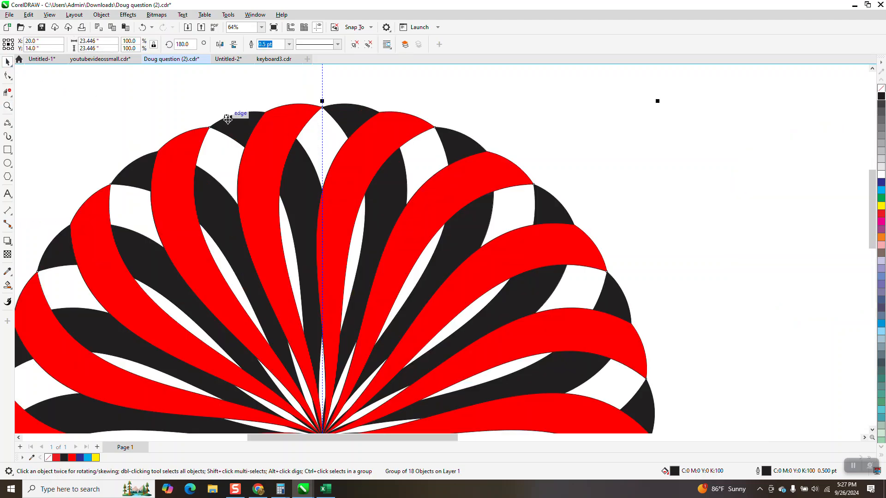
click(281, 158)
click(181, 45)
text(170)
key(Return)
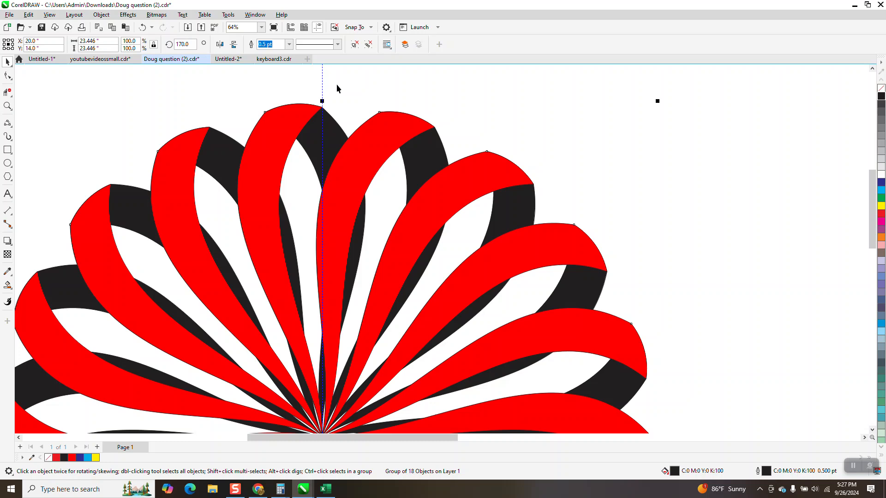
- Move the black rosette beside the red one and ungroup its petals
scroll(335, 185, down, 4)
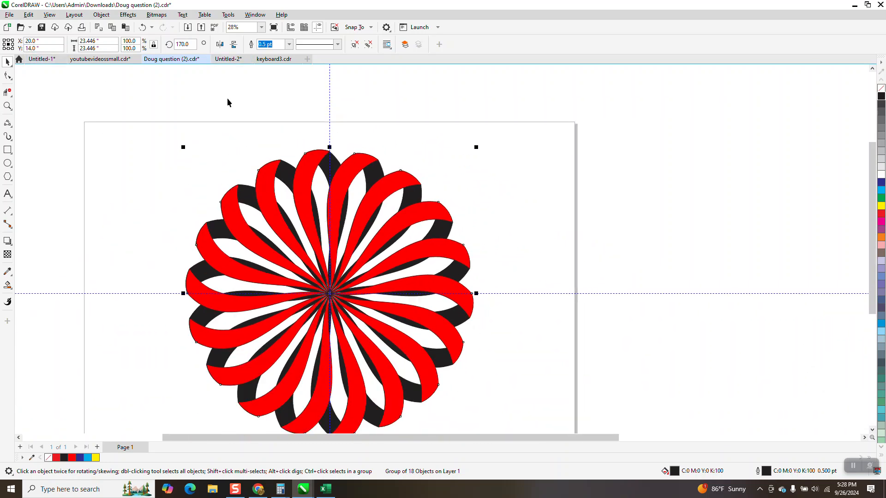
key(Right)
click(628, 106)
click(666, 180)
click(104, 15)
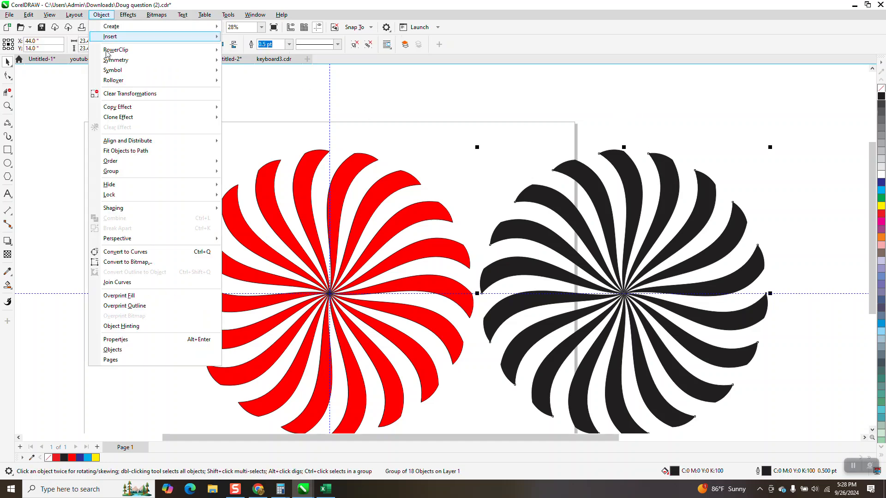
mouse_move(189, 172)
click(249, 184)
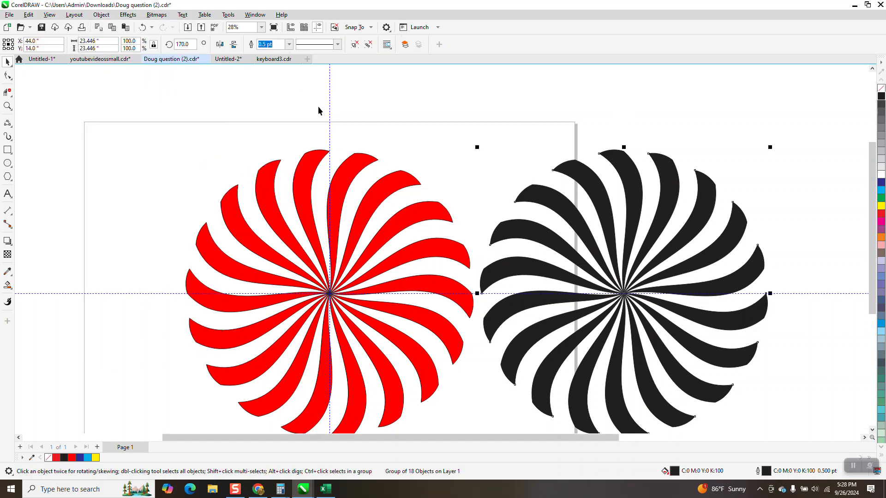
- Delete the black petals on the upper and right side of the black rosette
click(663, 186)
click(668, 187)
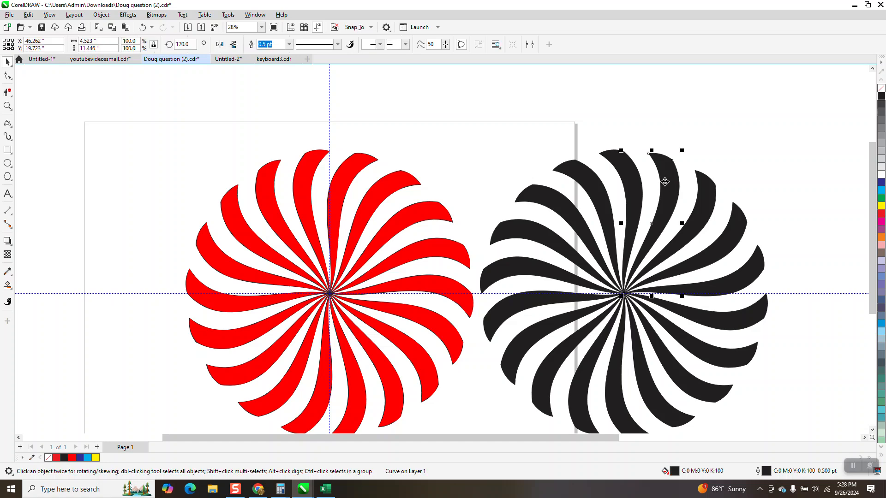
key(Delete)
click(597, 202)
key(Delete)
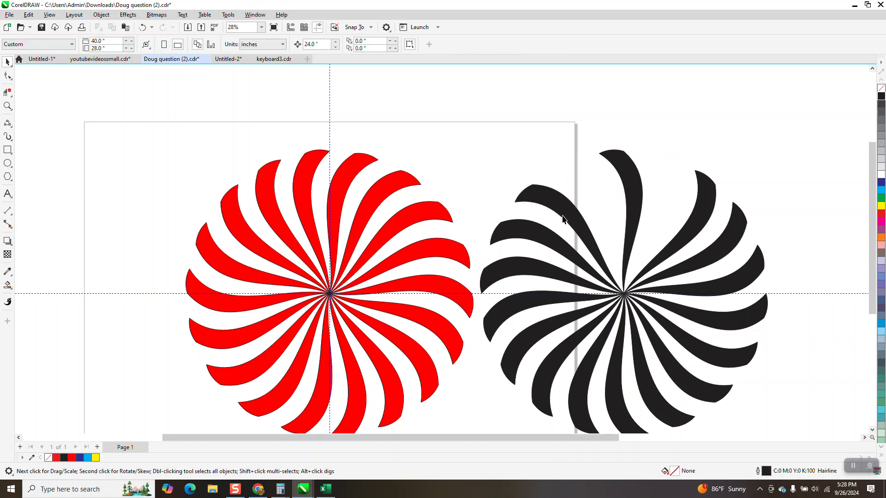
click(558, 222)
key(Delete)
drag(668, 157, 785, 413)
key(Delete)
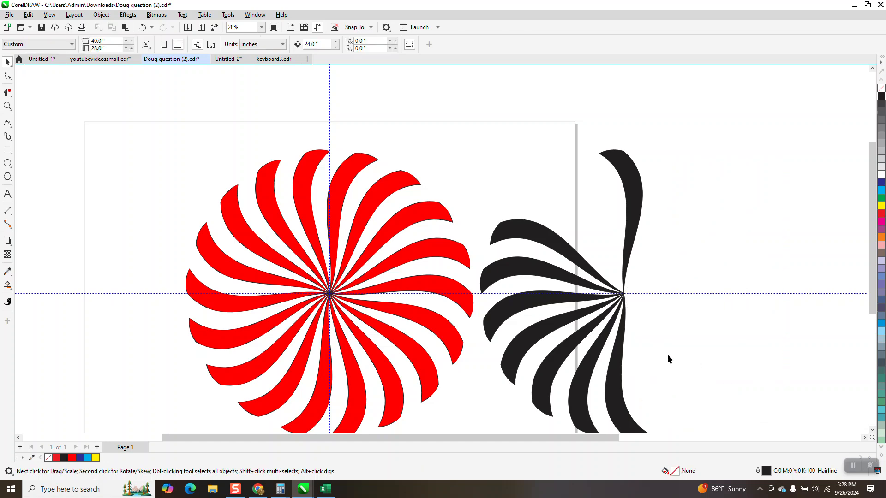
- Delete the remaining black petals, keeping only the single upper petal
scroll(671, 341, down, 1)
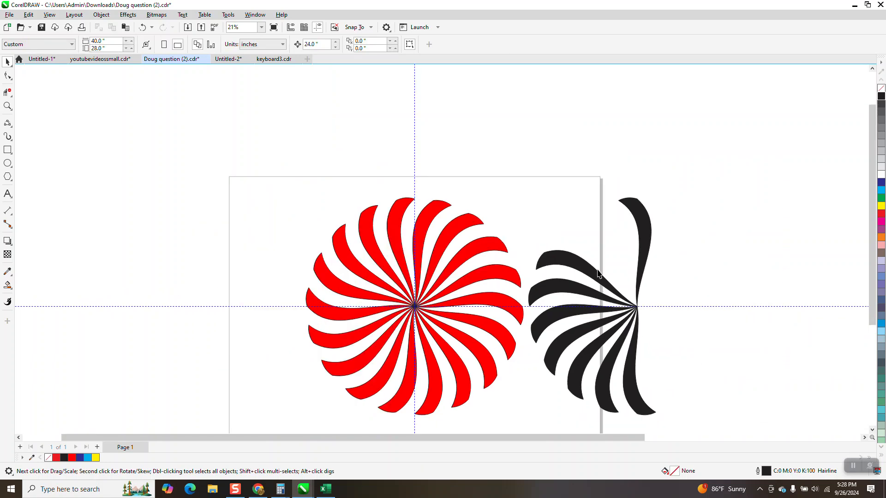
drag(532, 227, 611, 414)
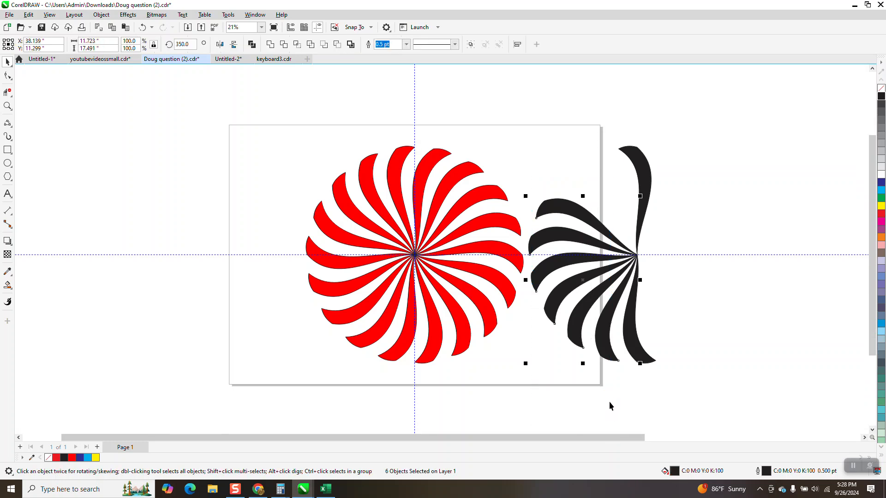
key(Delete)
click(637, 341)
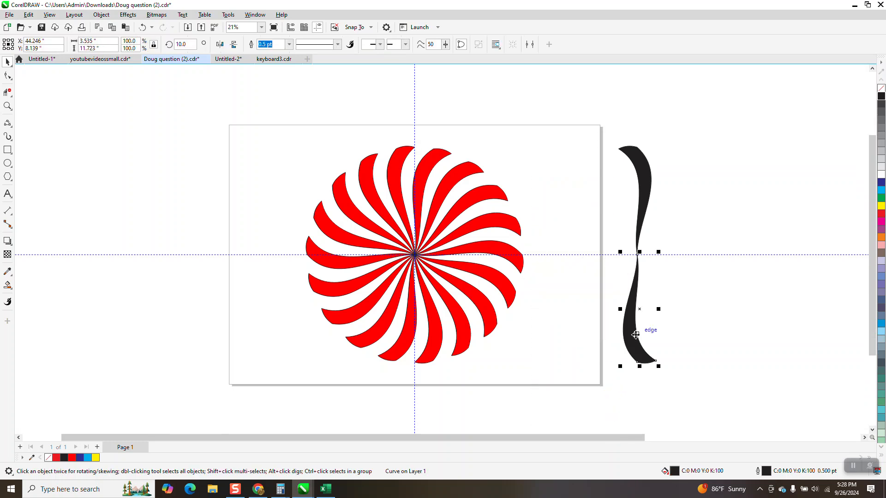
key(Delete)
- Apply a fountain fill across the remaining petal with the Interactive Fill tool
click(645, 201)
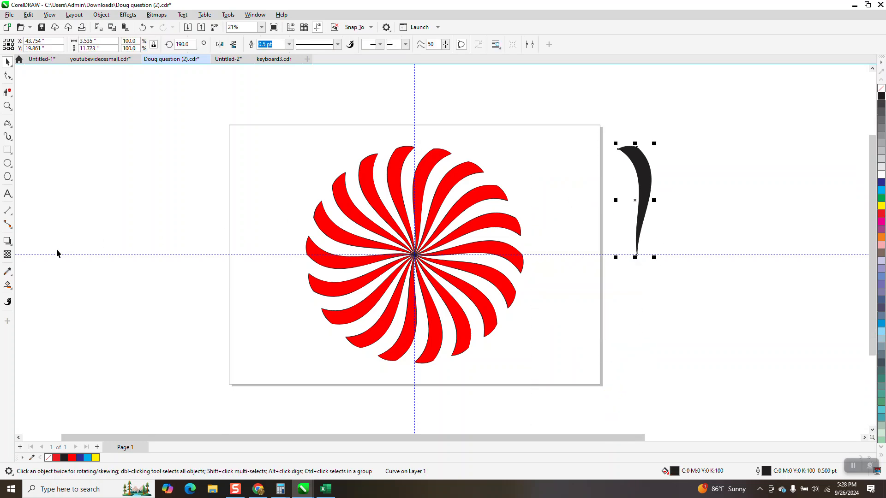
click(10, 291)
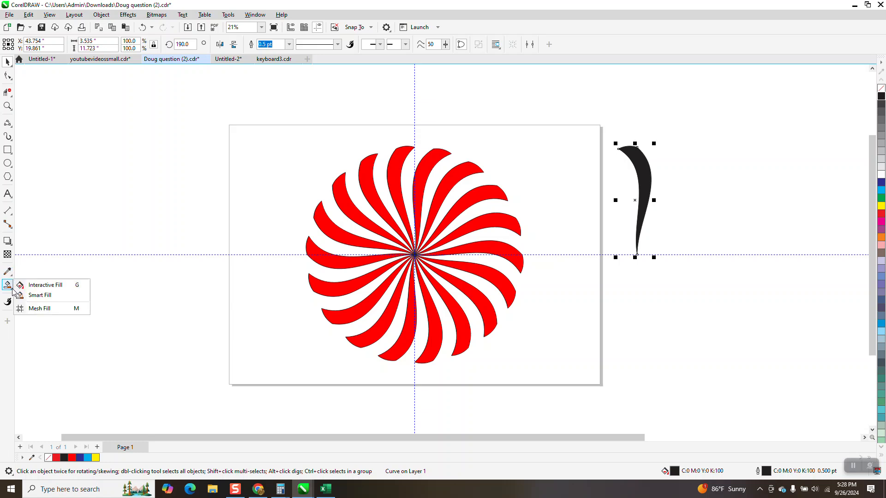
click(44, 286)
drag(639, 227, 554, 221)
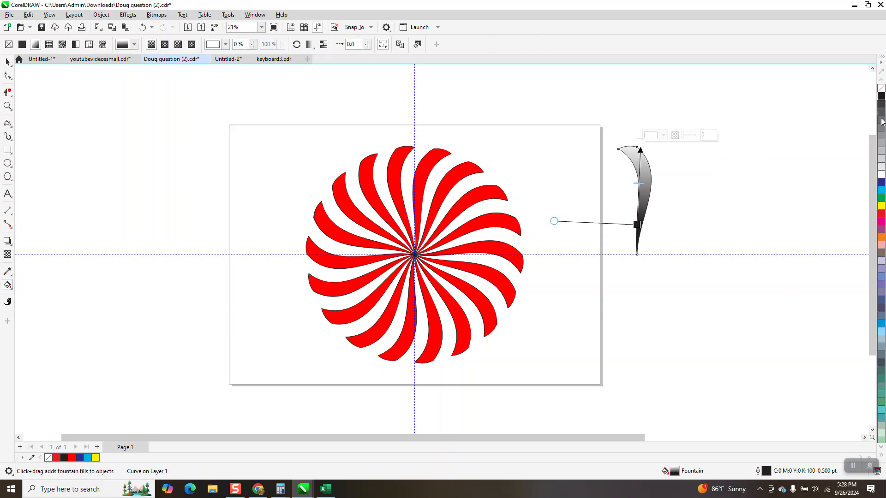
- Drop black, white and grey colour stops onto the petal's gradient
drag(881, 96, 640, 142)
drag(881, 166, 639, 169)
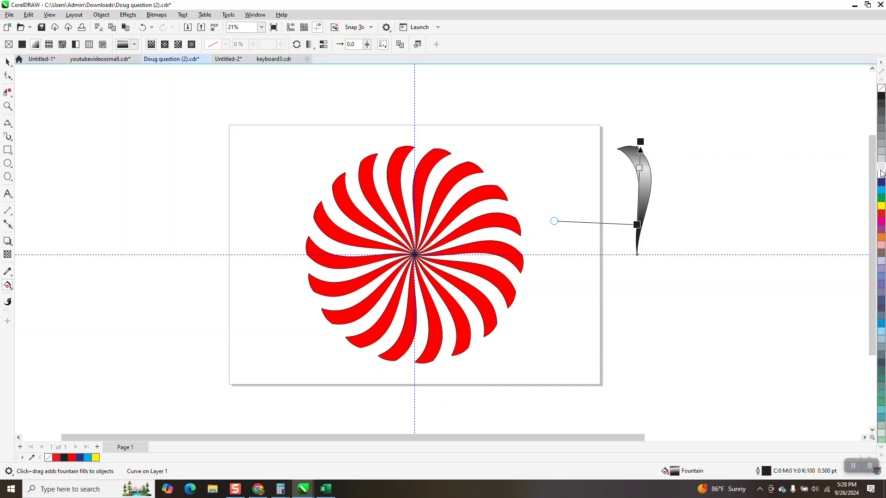
drag(881, 173, 647, 203)
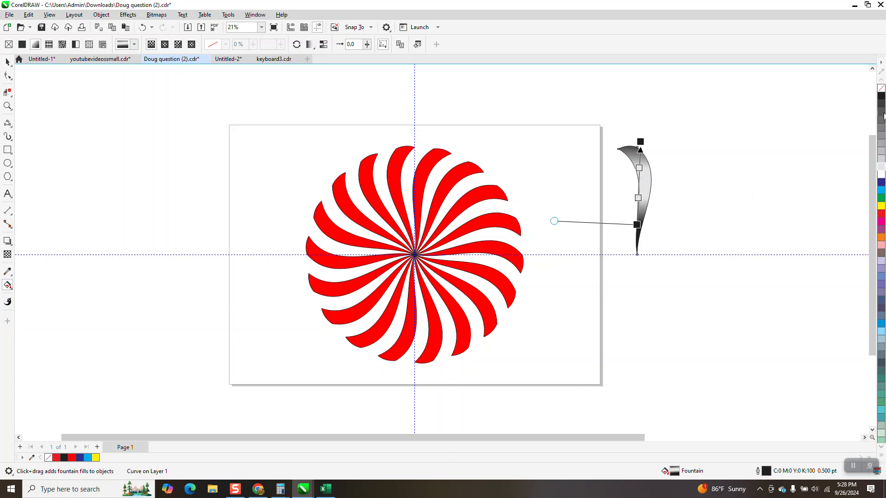
drag(881, 97, 643, 185)
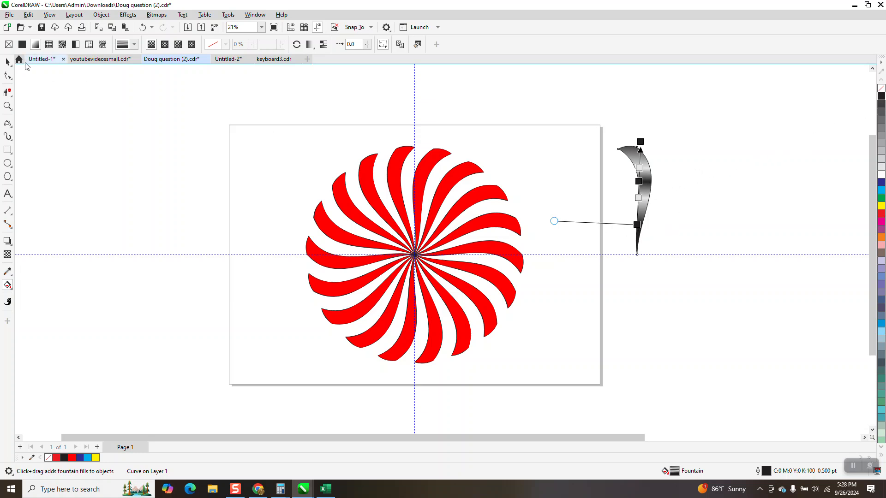
- Move the gradient petal to the left of the page
click(10, 62)
drag(567, 123, 753, 318)
scroll(683, 276, down, 1)
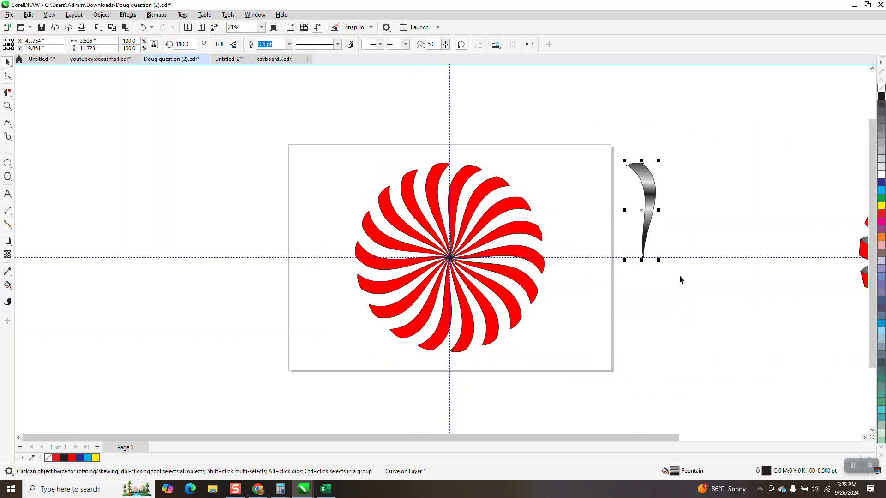
key(Right)
scroll(573, 227, down, 2)
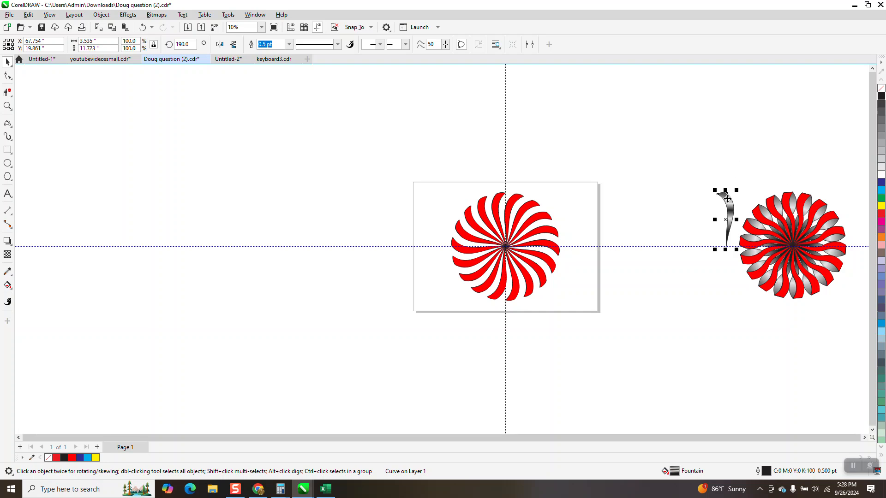
key(Left)
key(Left)
key(Left)
key(Left)
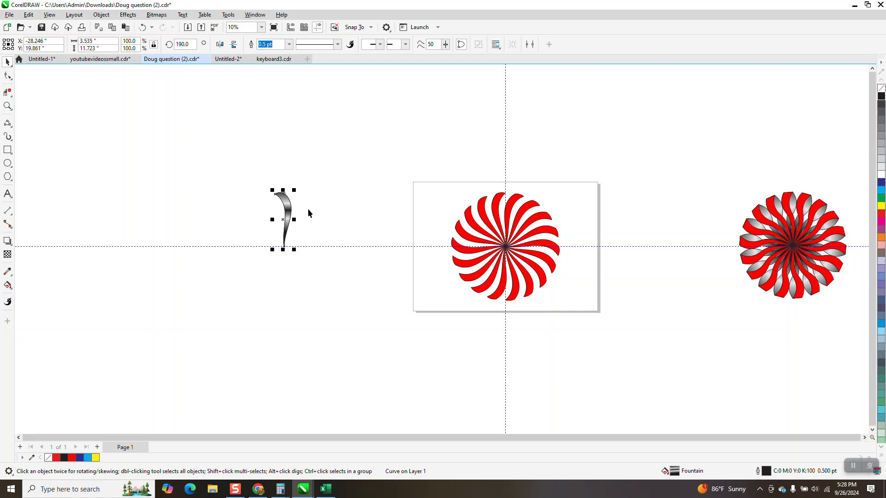
- Create a copy of the gradient petal rotated to 170° around its bottom tip
click(292, 224)
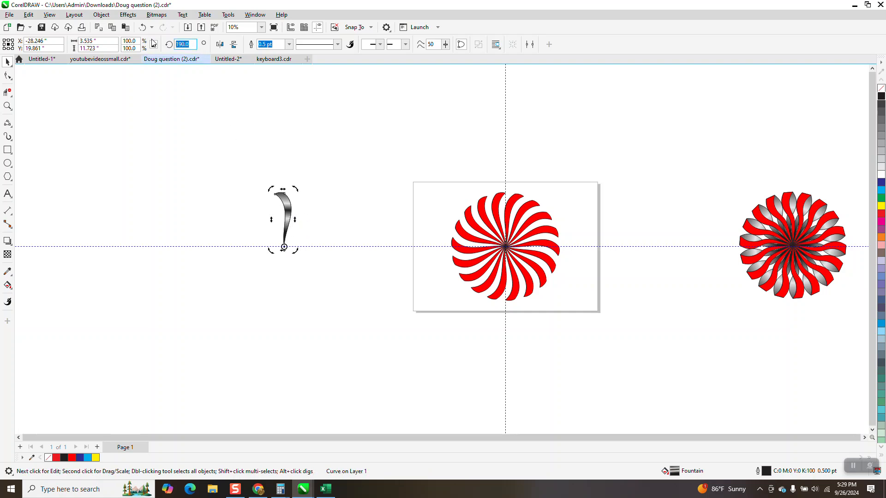
text(170)
key(Return)
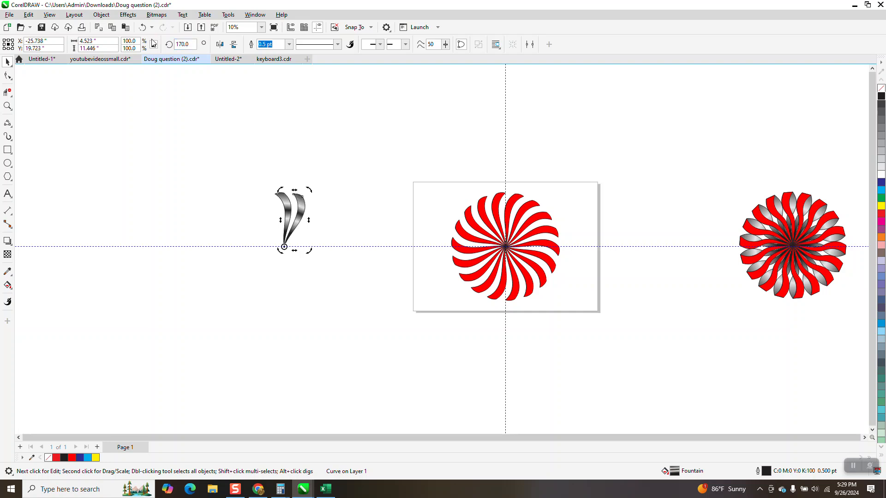
- Repeat the rotated duplicate until the gradient petals form a full circular rosette
key(ctrl+r)
key(ctrl+r)
key(ctrl+r)
key(ctrl+r)
key(ctrl+r)
key(ctrl+r)
key(ctrl+r)
key(ctrl+r)
key(ctrl+r)
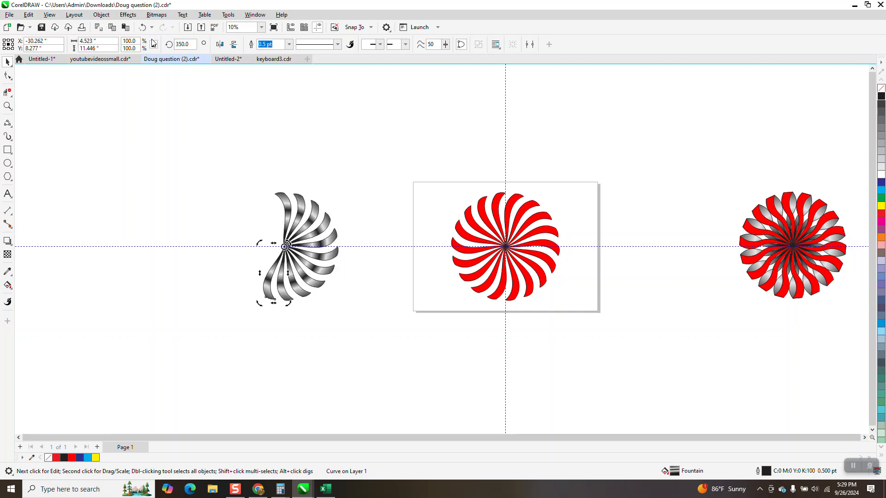
key(ctrl+r)
key(ctrl+r)
key(ctrl+r)
key(ctrl+r)
key(ctrl+r)
key(ctrl+r)
key(ctrl+r)
key(ctrl+r)
key(ctrl+r)
key(ctrl+r)
key(ctrl+r)
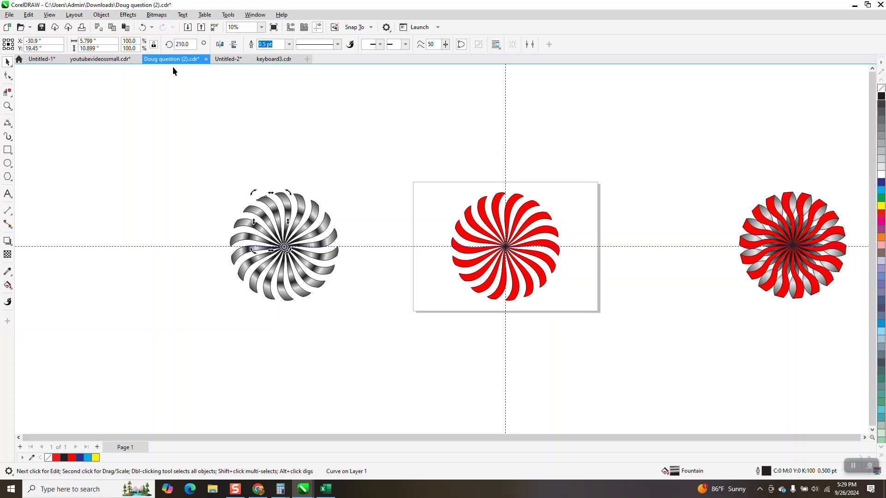
- Select all the gradient petals and group them
drag(135, 156, 367, 299)
drag(386, 343, 388, 343)
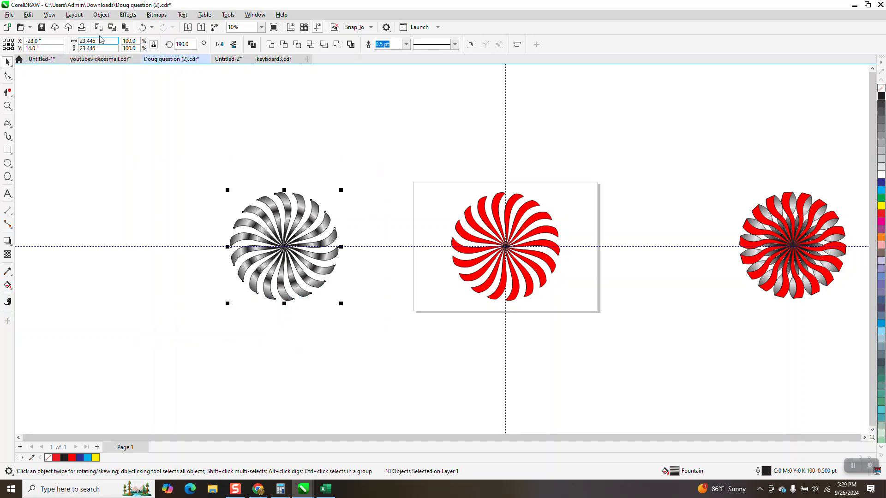
click(101, 15)
mouse_move(180, 171)
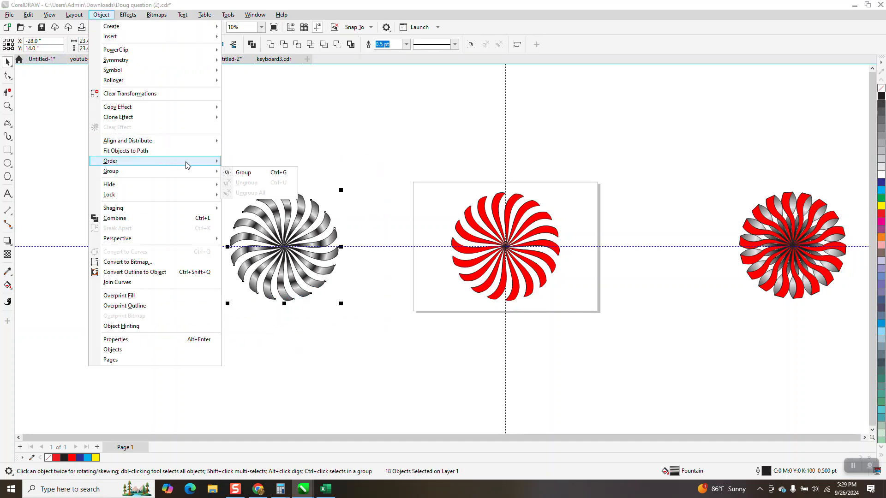
click(242, 172)
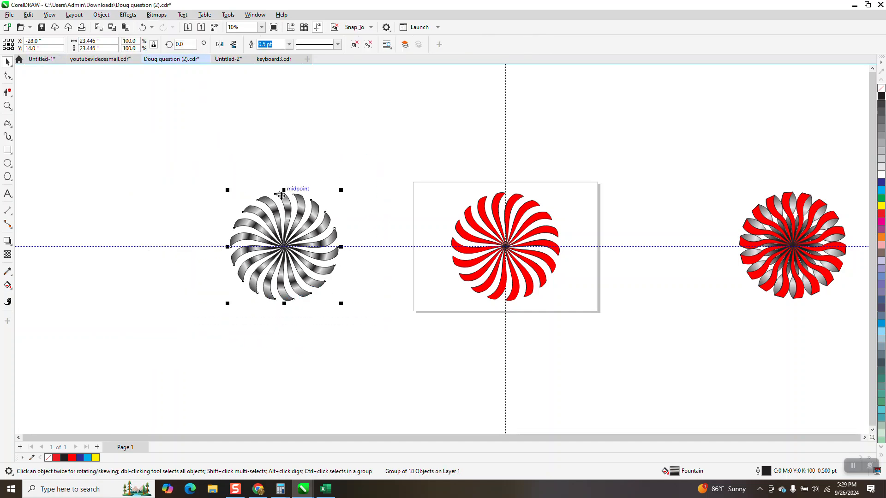
- Centre the gradient rosette on the page behind the red rosette
key(p)
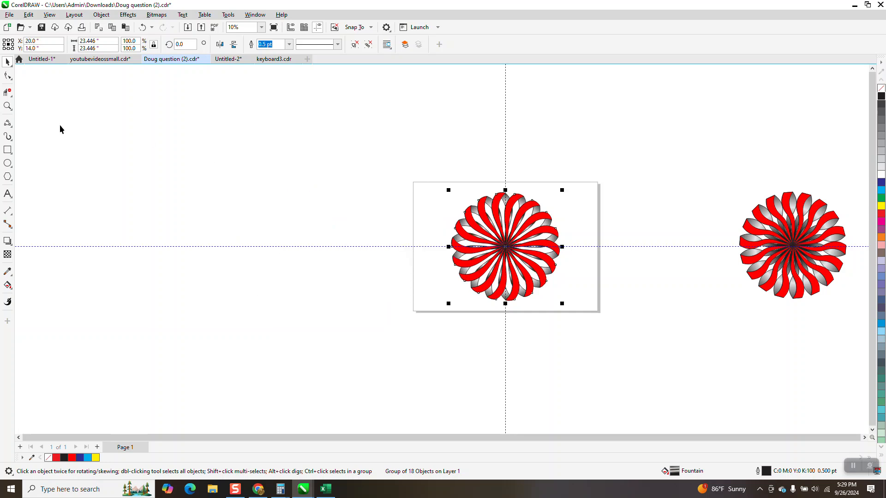
click(7, 106)
drag(431, 159, 608, 283)
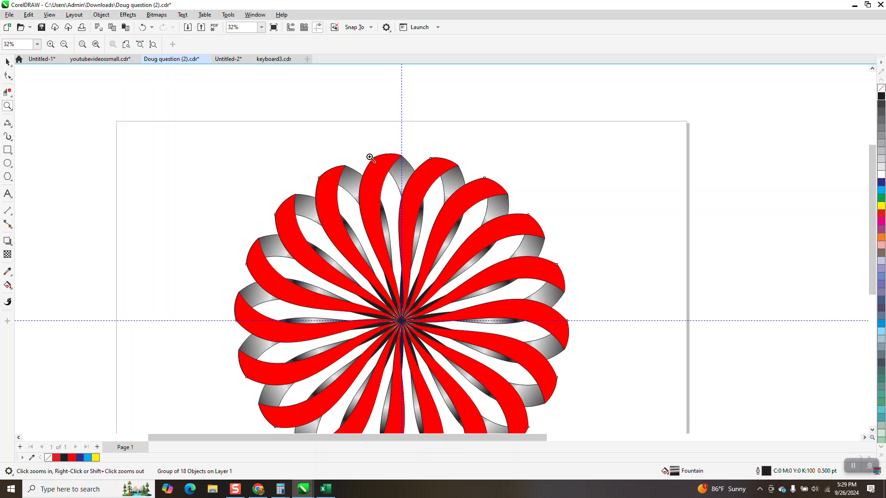
- Draw a rectangle about 31 × 26 inches covering the rosette and fill it black
scroll(391, 149, down, 1)
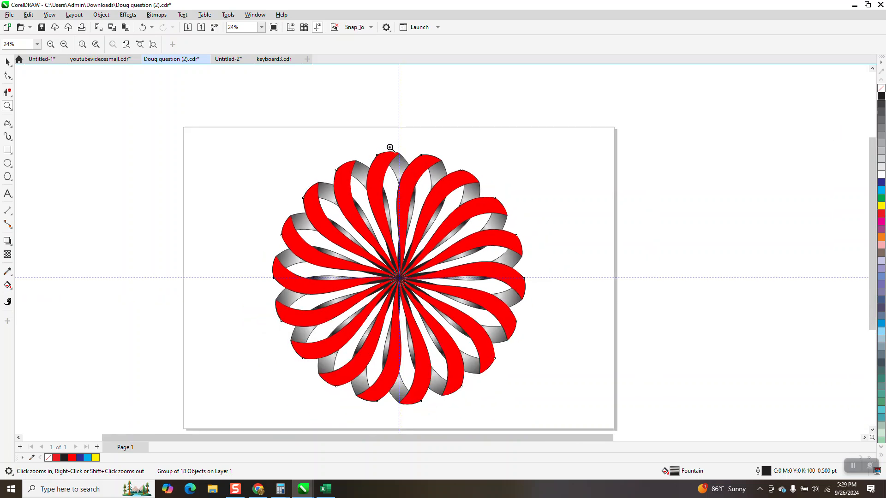
click(7, 150)
mouse_move(231, 140)
mouse_down()
mouse_move(263, 219)
mouse_move(563, 409)
mouse_move(569, 425)
mouse_up()
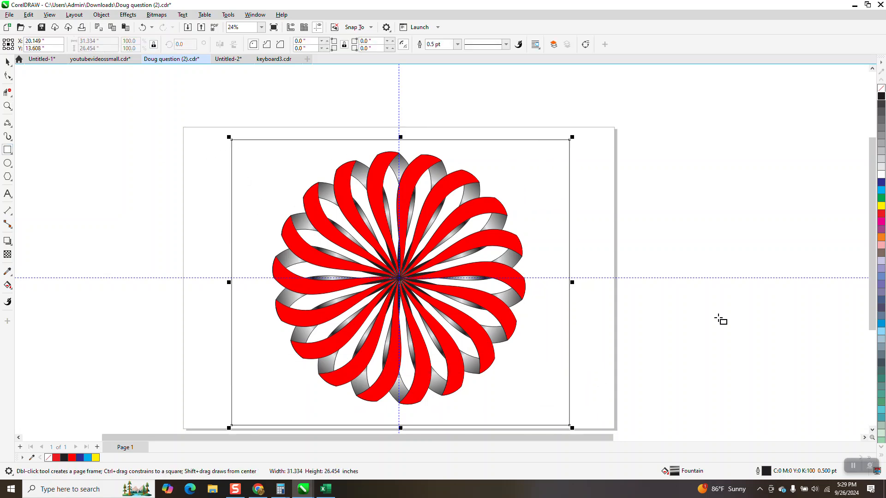
click(881, 95)
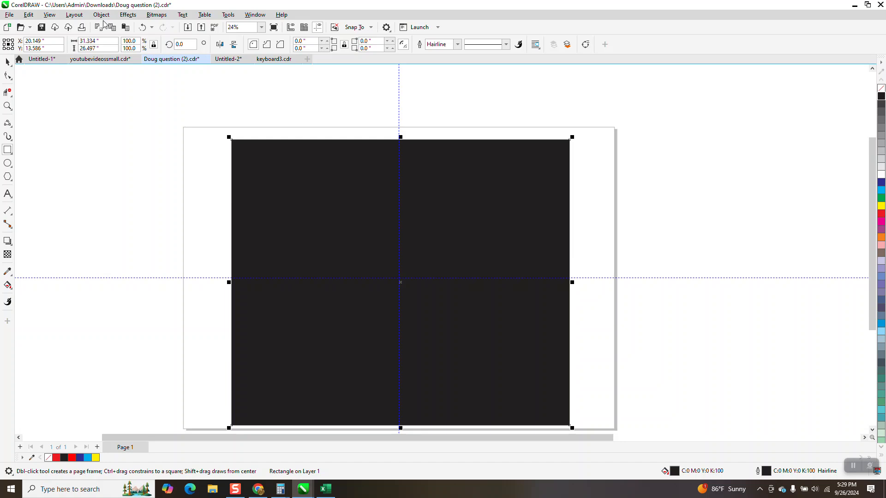
- Send the black rectangle to the back of the page behind both rosettes, then deselect it
click(101, 15)
mouse_move(112, 164)
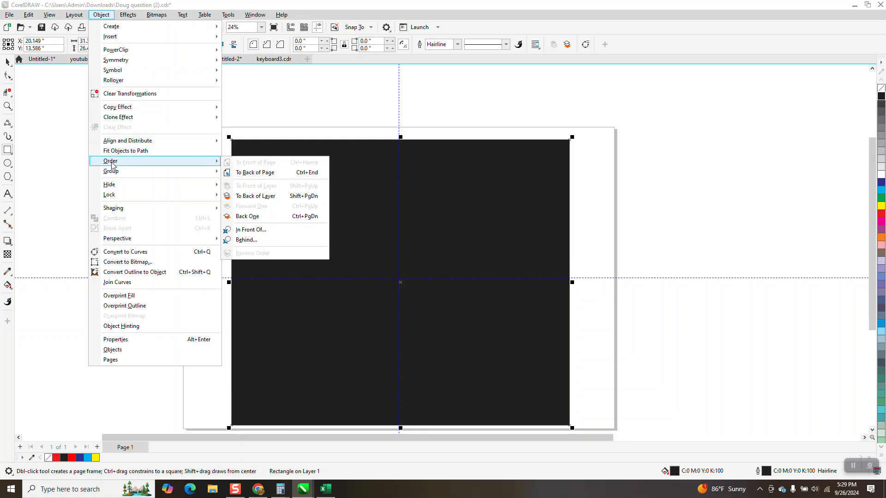
click(241, 173)
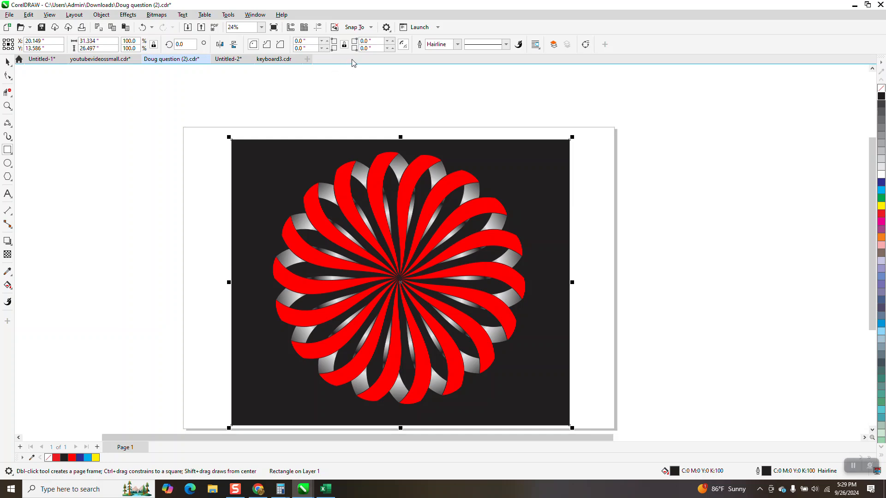
click(8, 63)
click(269, 131)
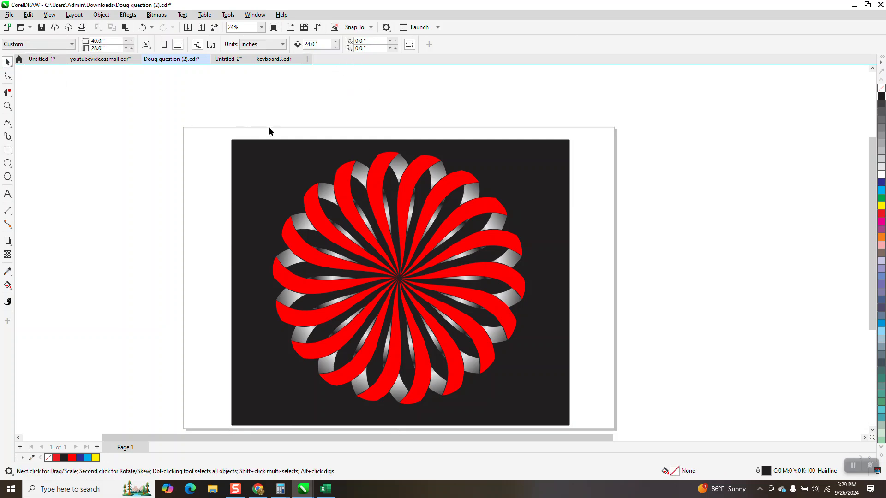